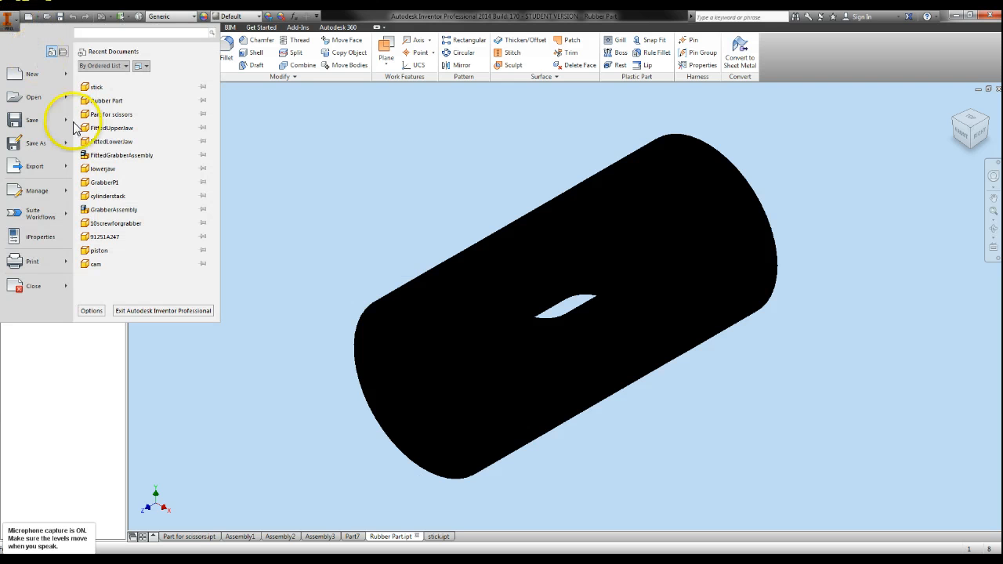
Create a new, empty assembly file
mouse_move(59, 115)
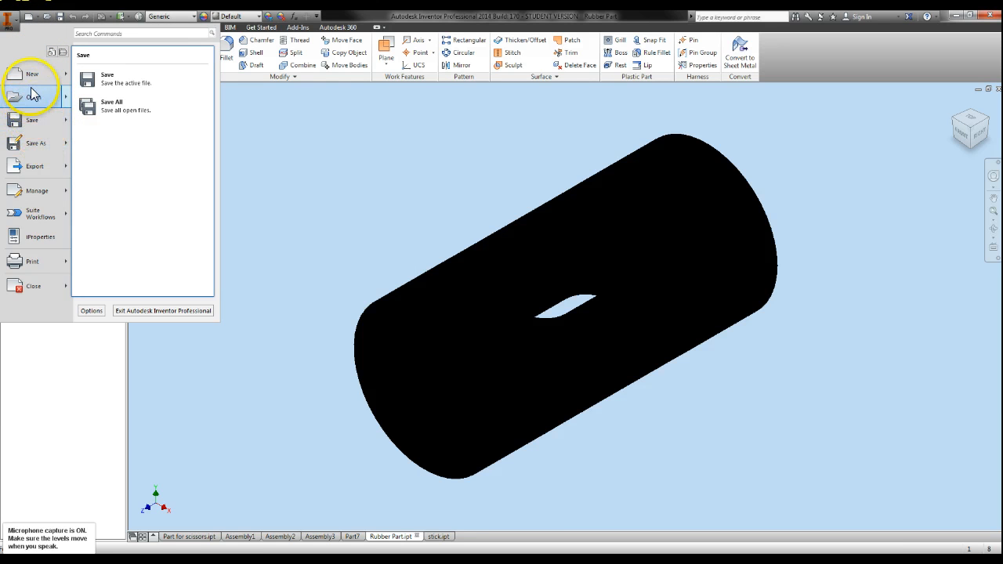
mouse_move(48, 81)
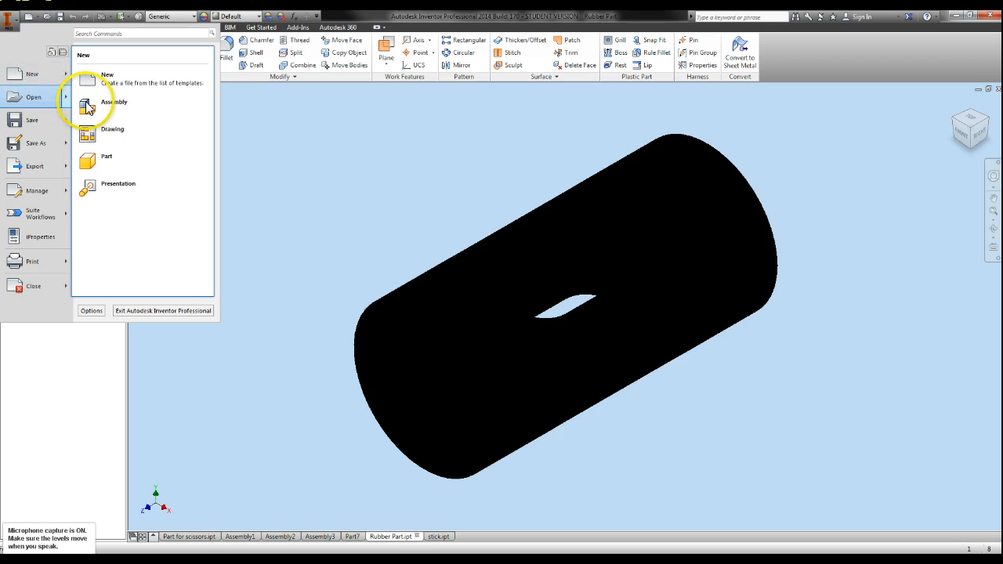
left_click(86, 103)
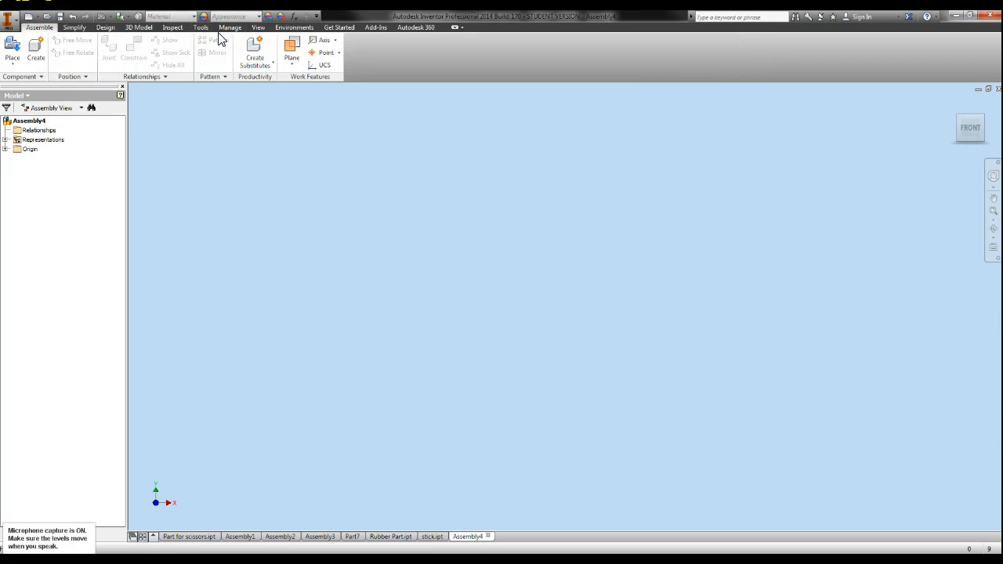
left_click(41, 49)
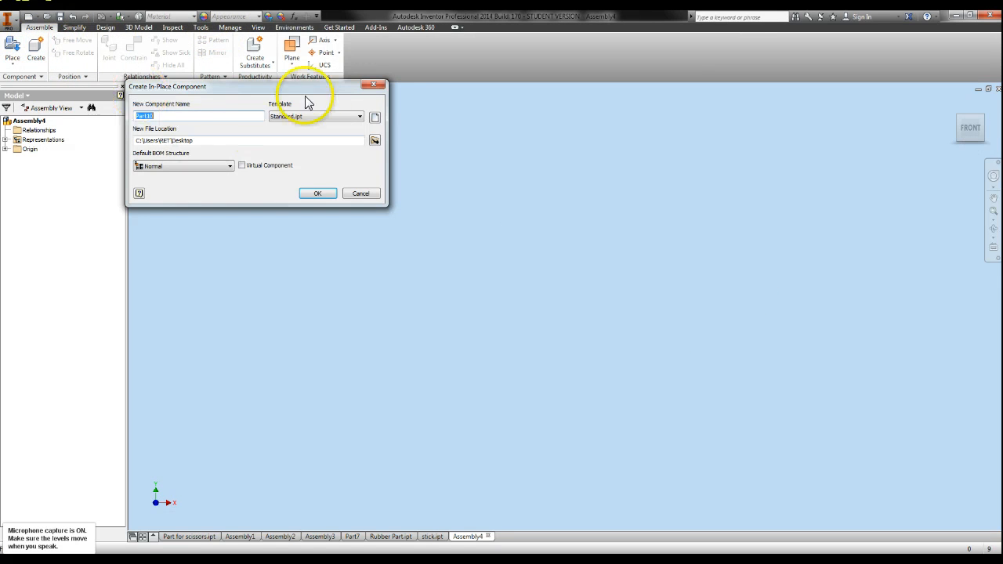
left_click(380, 87)
Place one instance of the stick part from the Desktop in the assembly
left_click(14, 48)
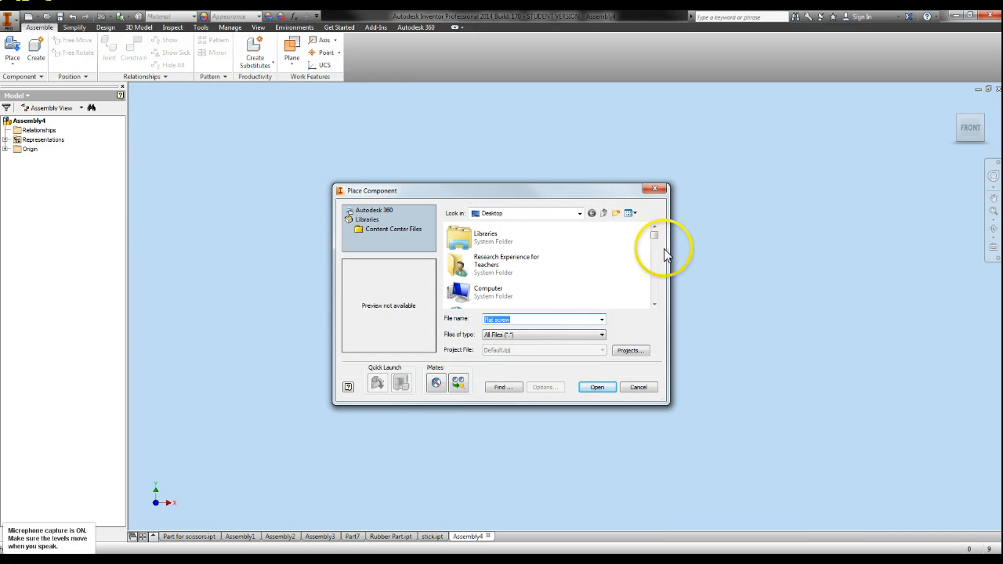
left_click_drag(656, 235, 667, 306)
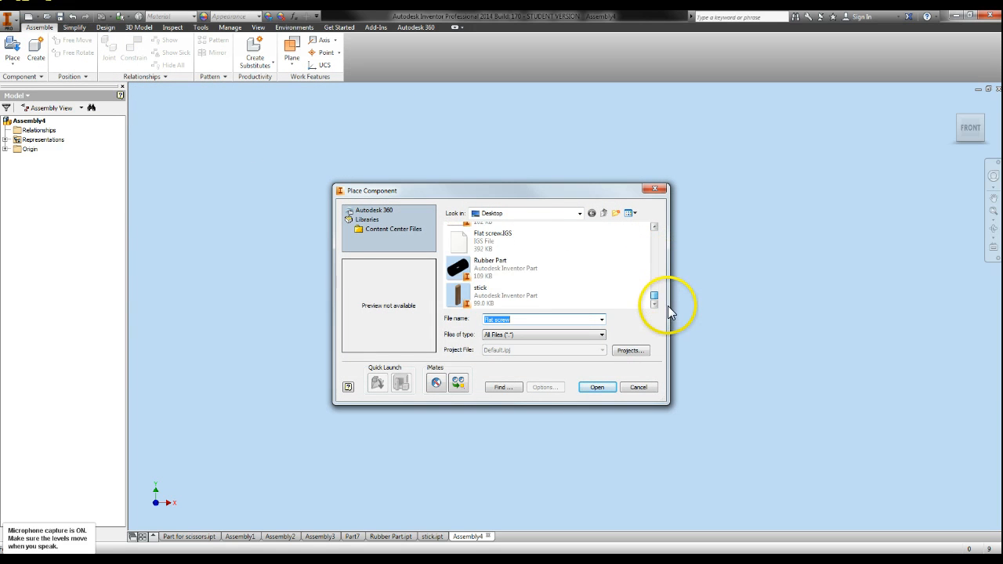
double_click(481, 296)
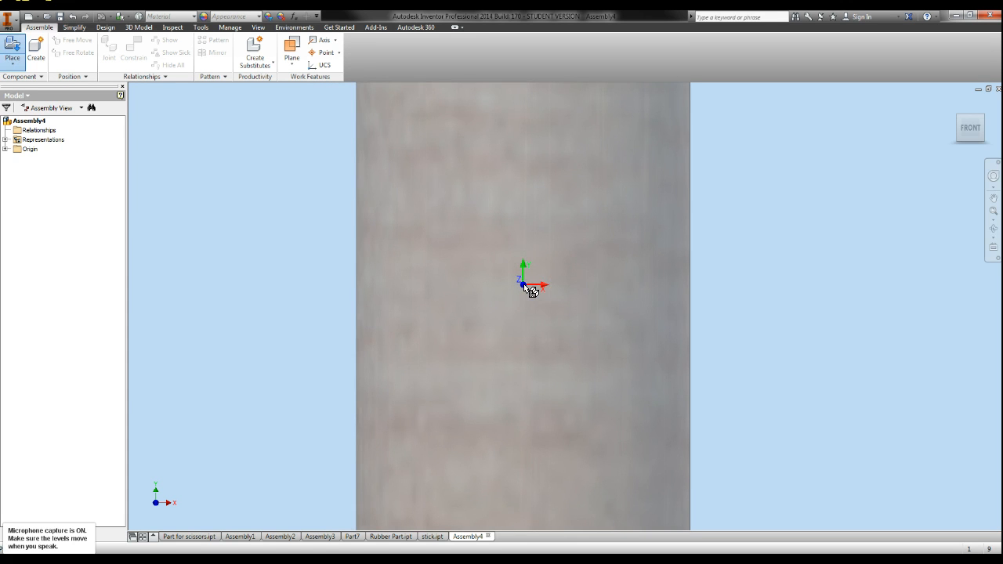
left_click(531, 290)
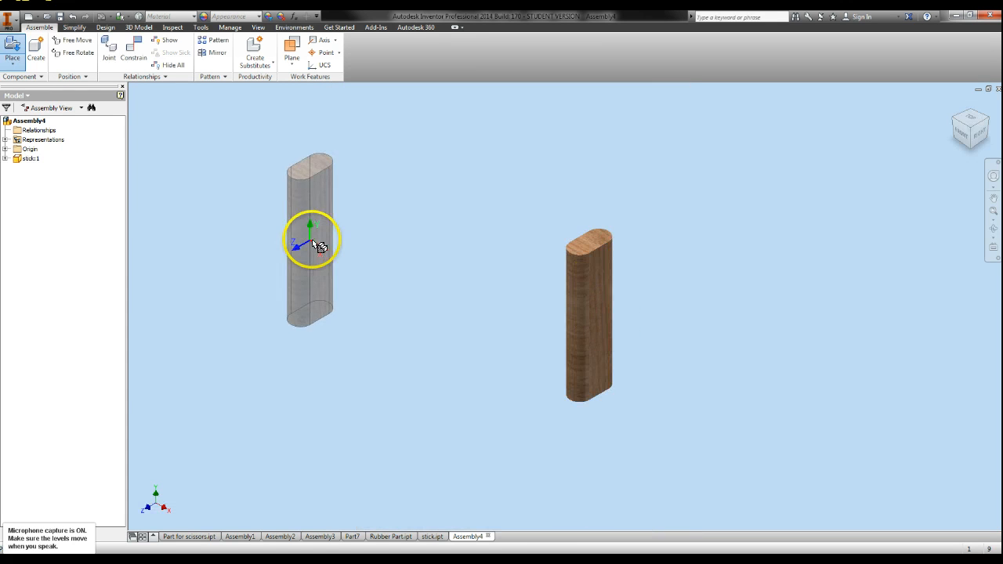
right_click(373, 246)
left_click(373, 246)
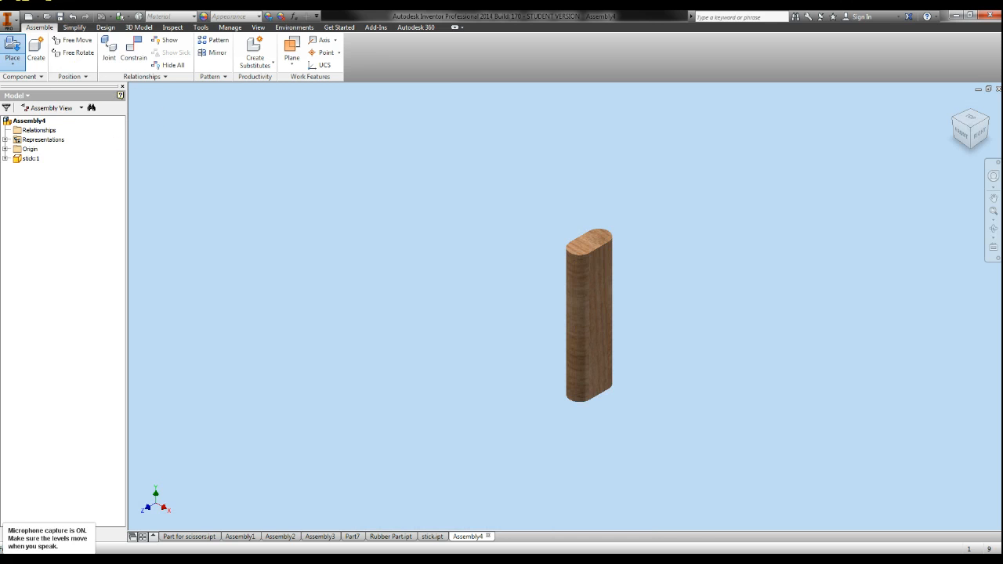
Place one instance of Rubber Part from the Desktop beside the stick
left_click(12, 50)
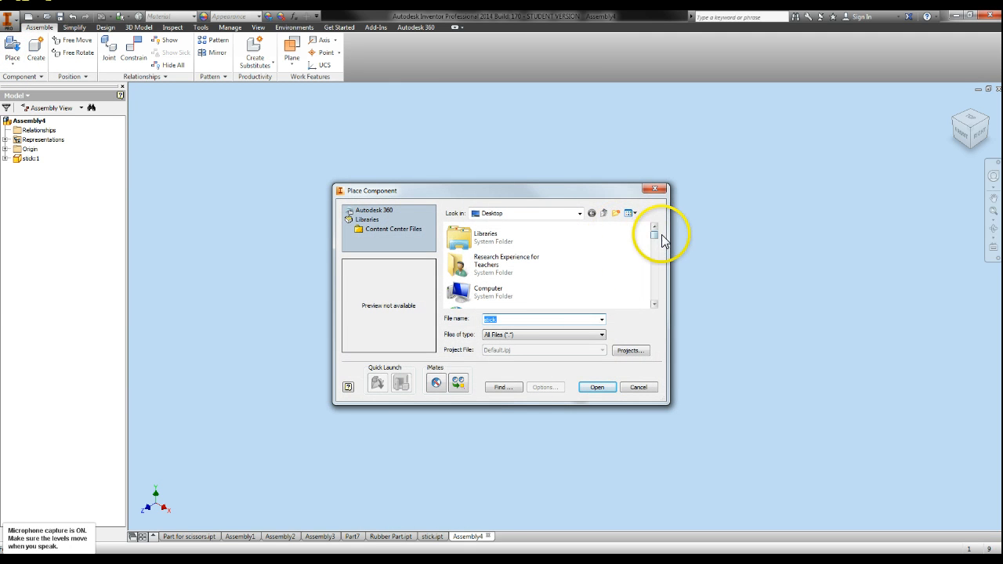
left_click_drag(657, 236, 650, 304)
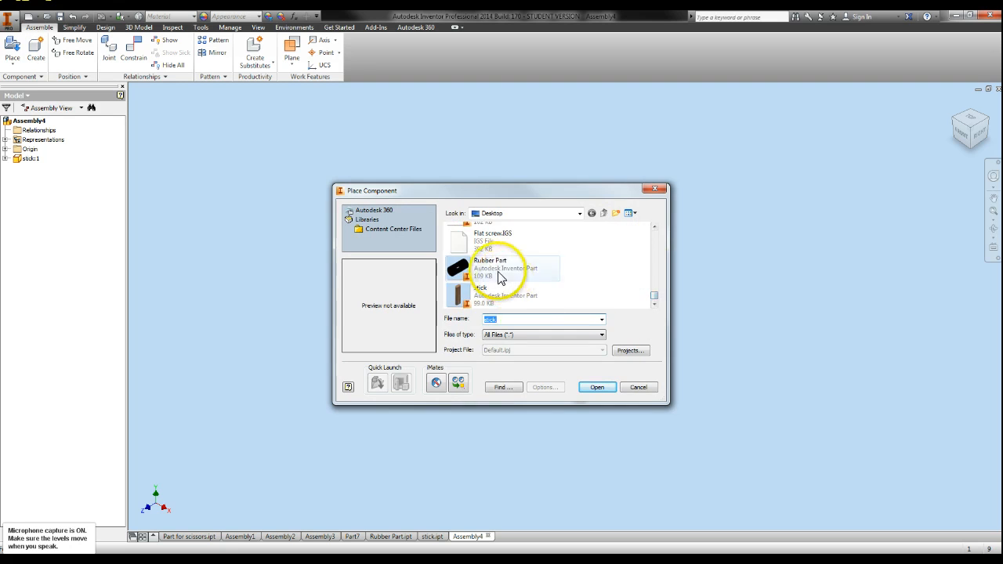
double_click(505, 268)
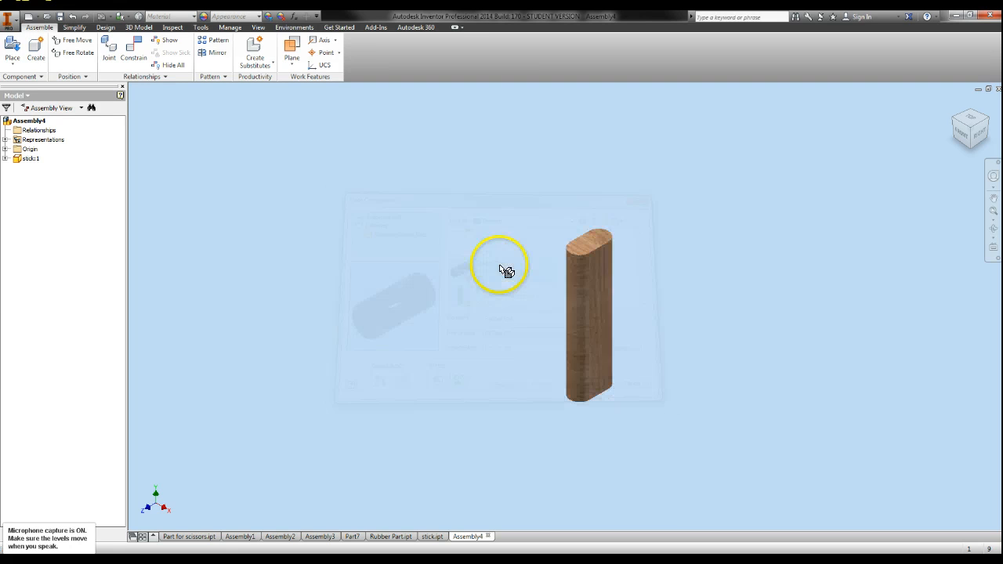
left_click(725, 292)
right_click(698, 249)
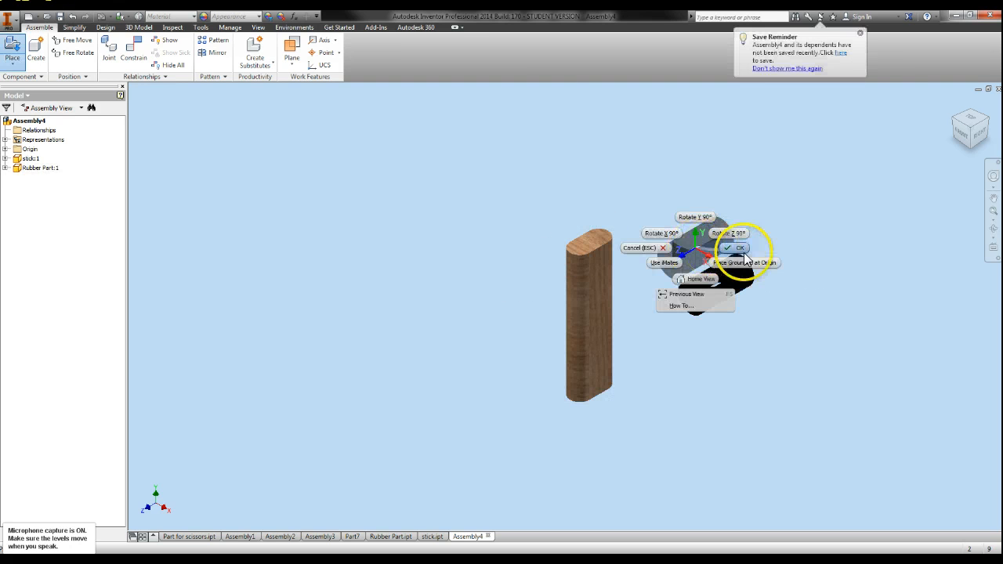
left_click(745, 261)
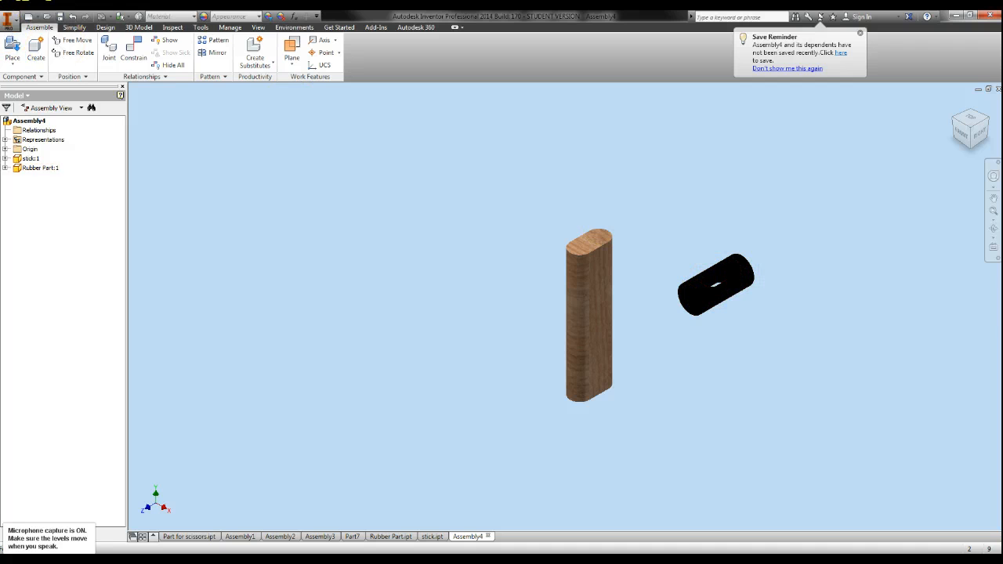
Apply a mate constraint with 0.000 in offset between the stick's end face and the rubber part's centre axis
left_click(133, 51)
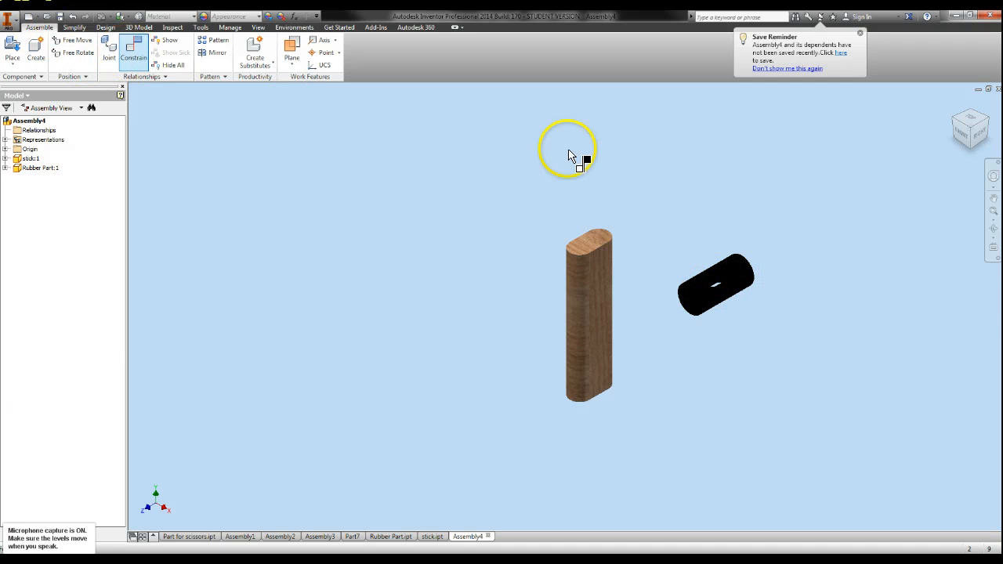
left_click(715, 284)
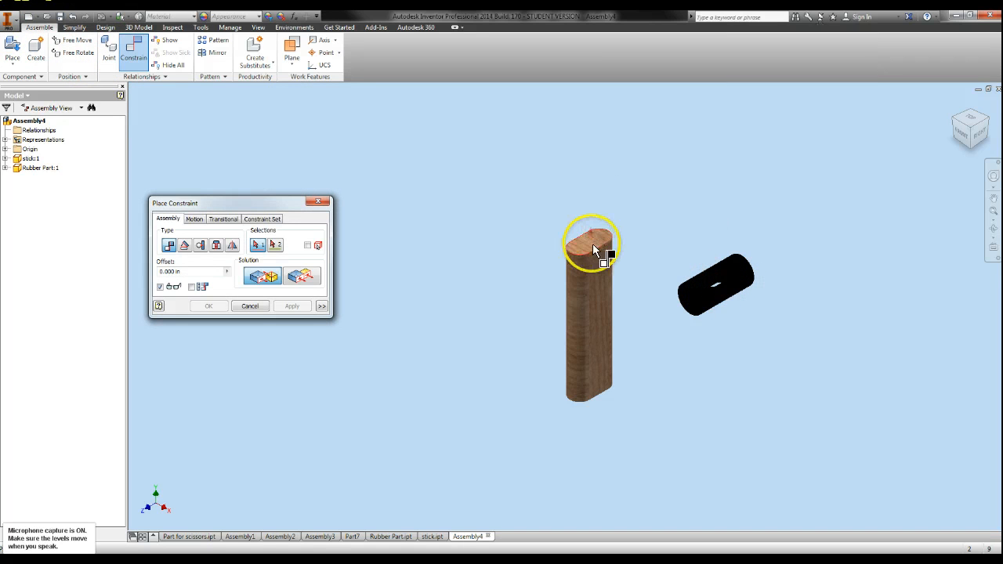
left_click(719, 304)
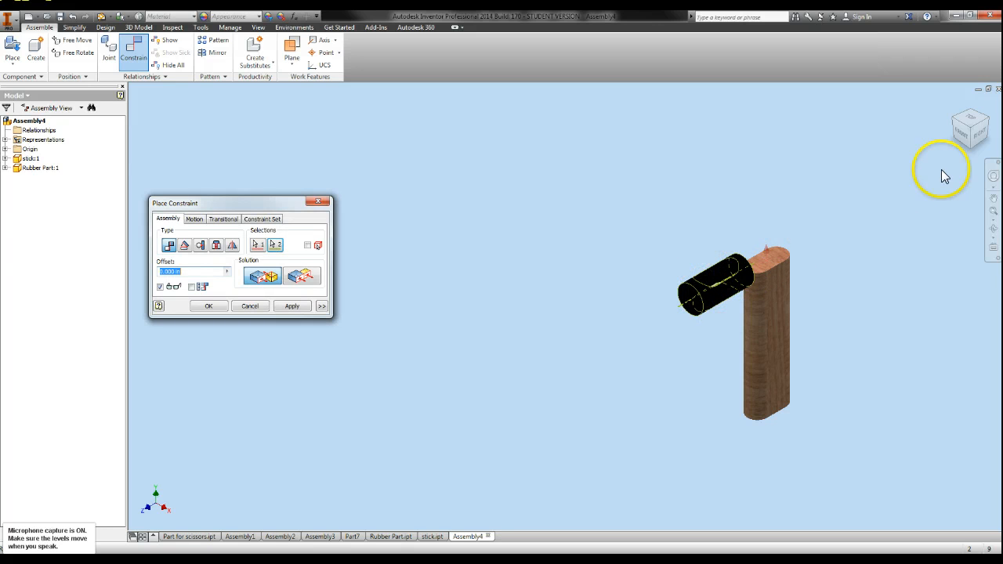
left_click(962, 135)
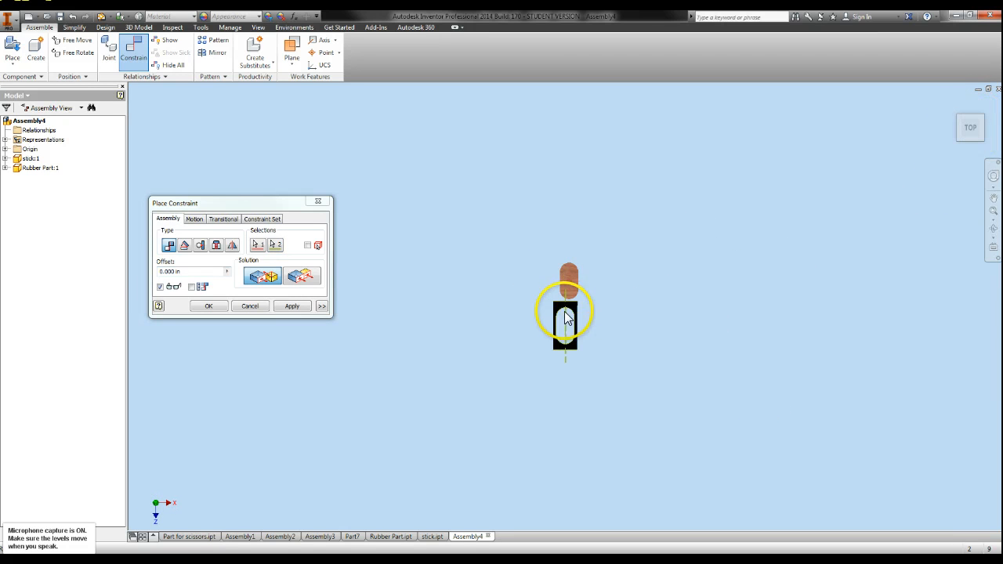
left_click(306, 310)
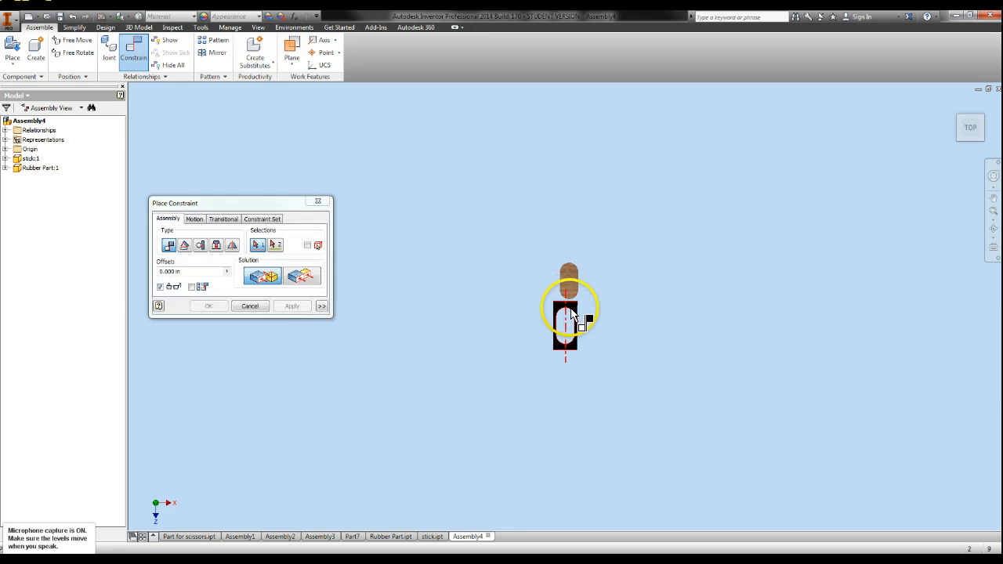
Add a second mate constraint at 0.000 in offset between the rubber part's centre axis and the stick's rounded end
left_click(577, 313)
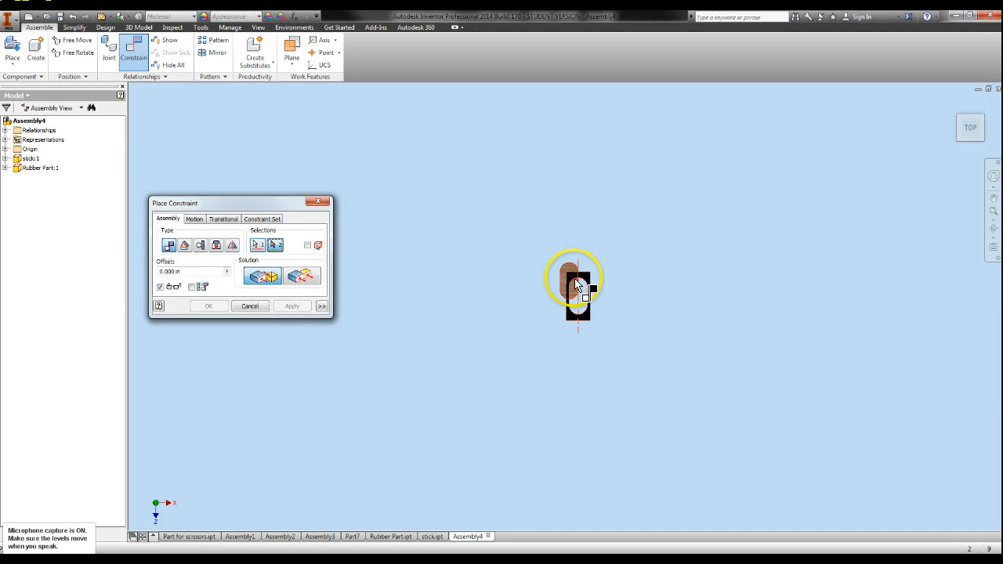
left_click(569, 280)
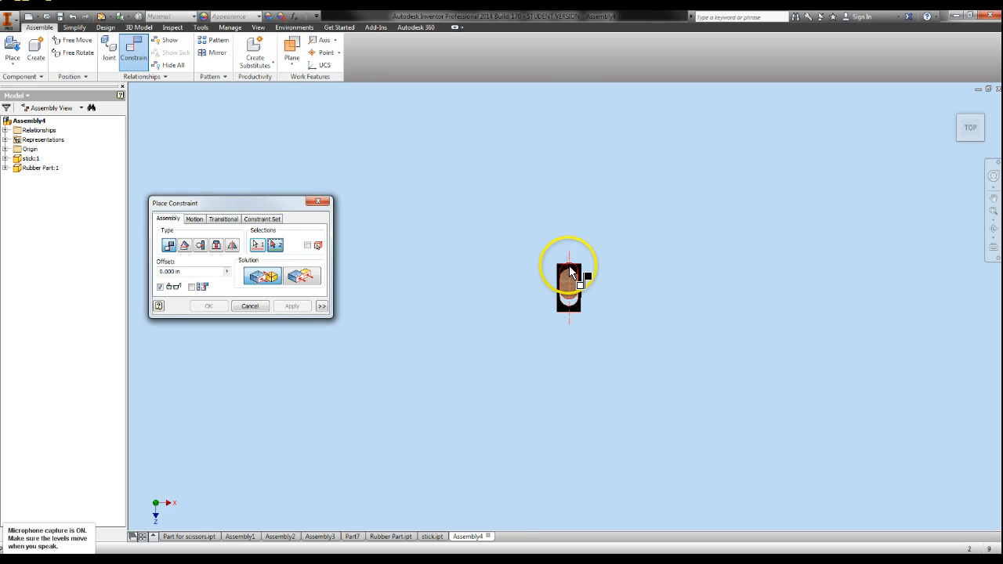
left_click(571, 289)
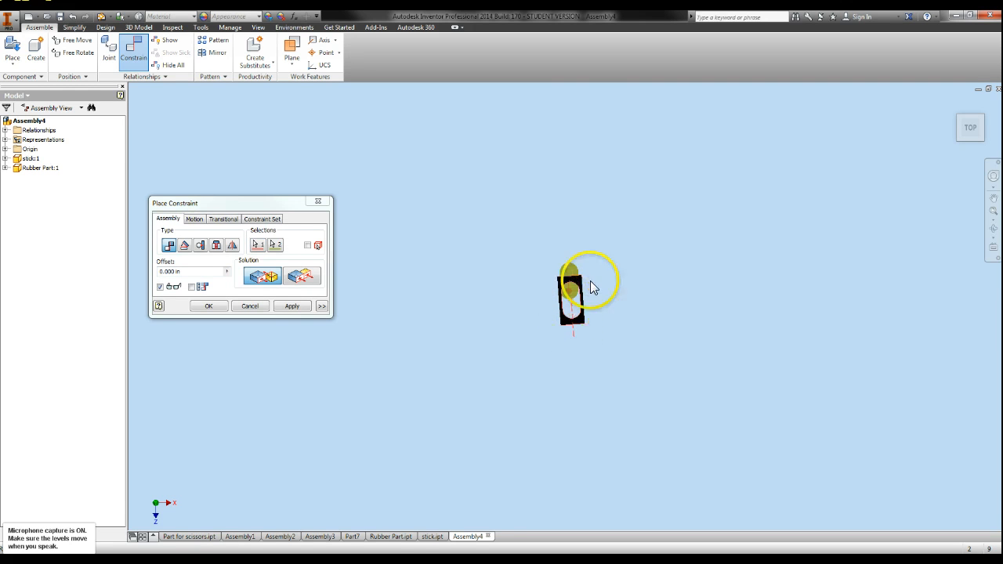
right_click(610, 233)
left_click(675, 232)
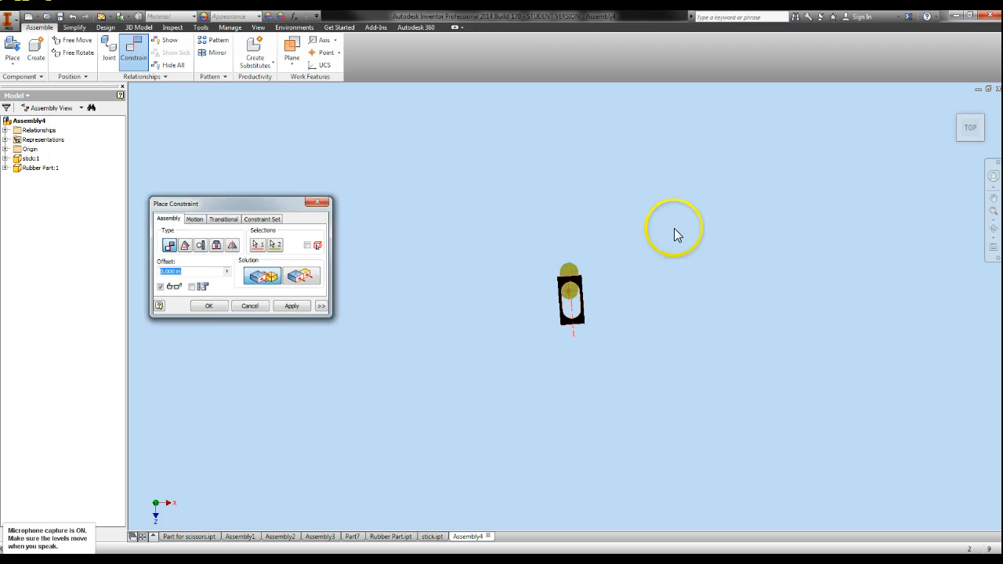
Move the rubber part so that its slot lines up over the end of the stick
mouse_move(572, 329)
left_mouse_down()
mouse_move(568, 303)
mouse_move(571, 312)
left_mouse_up()
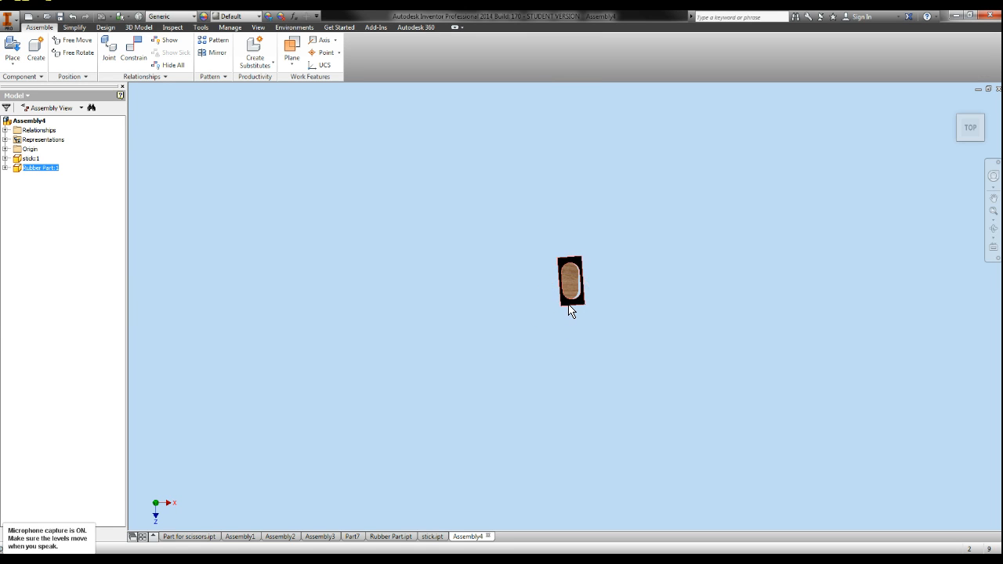
left_click_drag(558, 303, 547, 302)
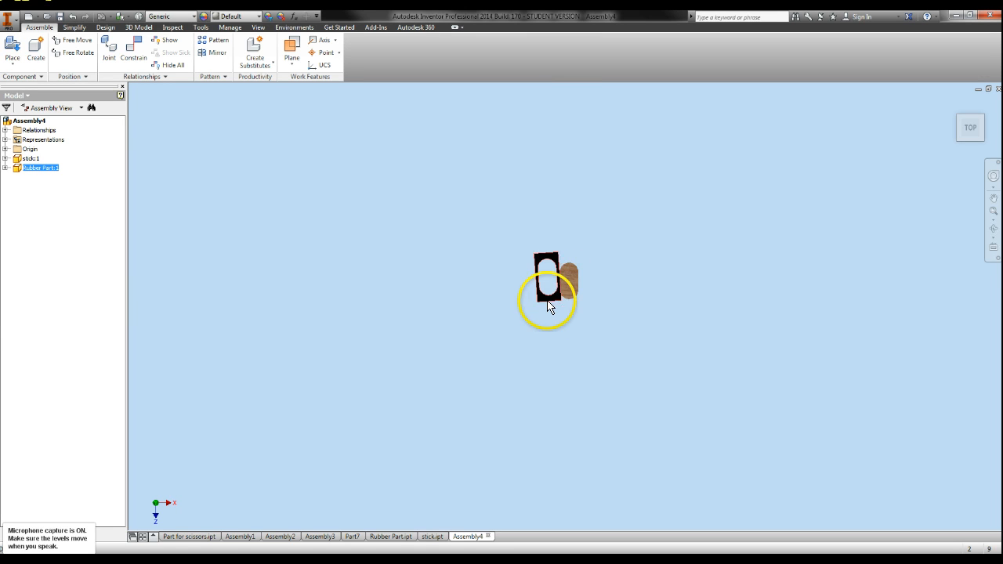
left_click(968, 127)
left_click(974, 132)
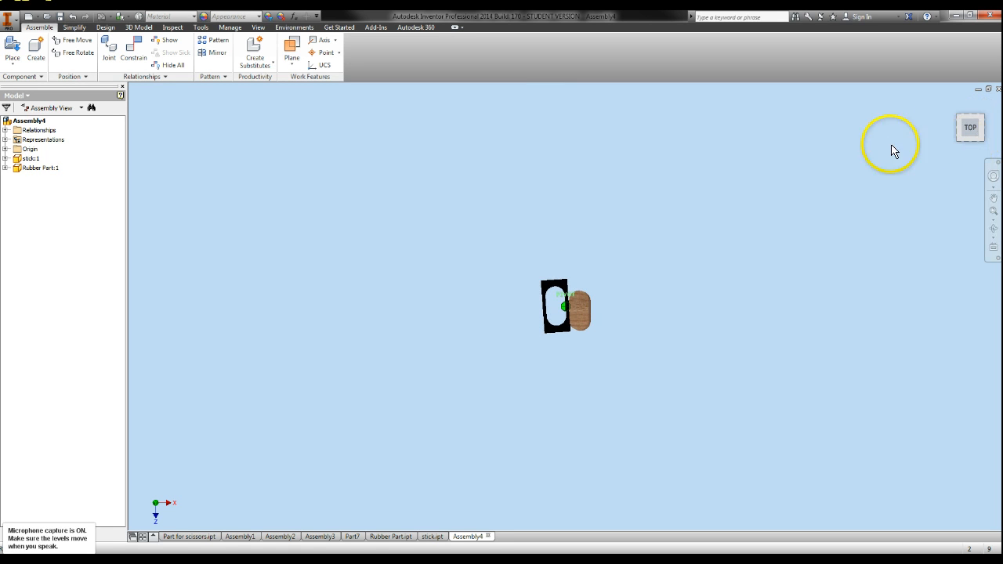
left_click(989, 140)
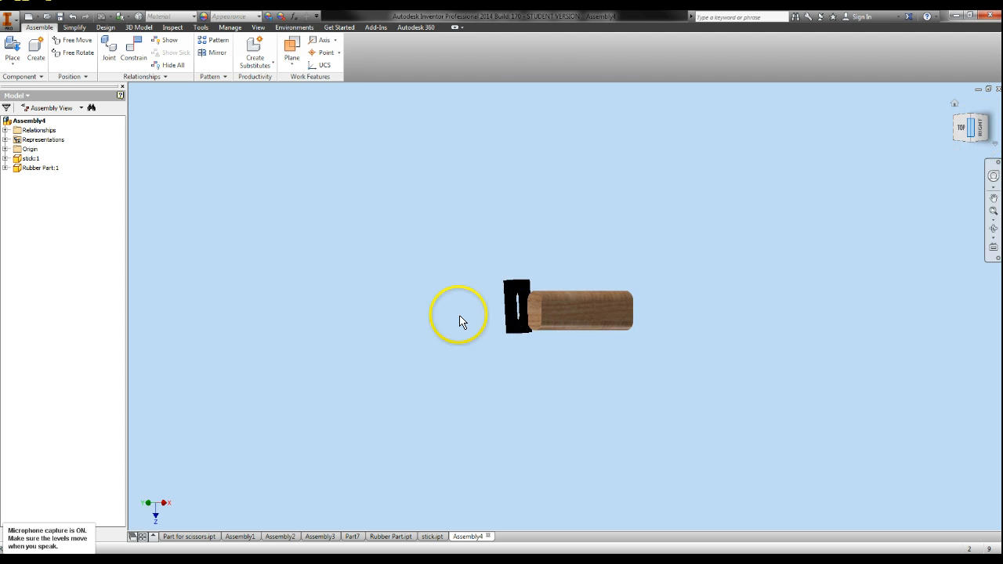
left_click(524, 326)
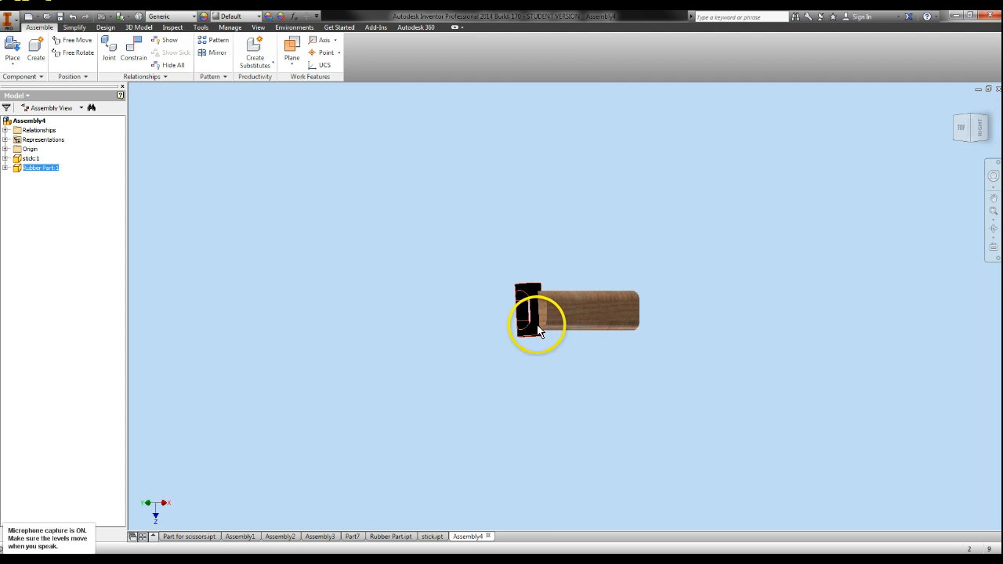
left_click_drag(538, 330, 569, 337)
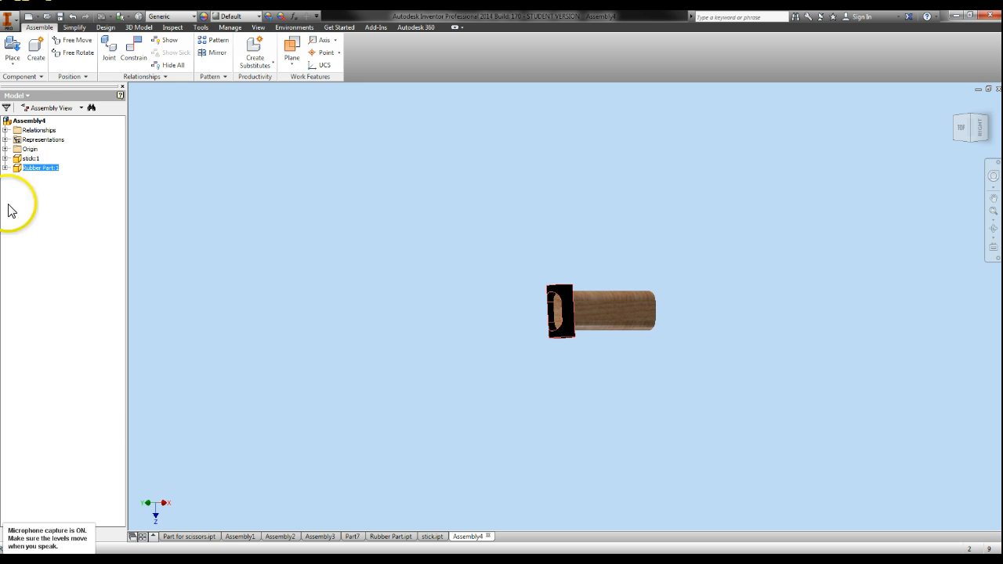
Ground both the rubber part and the stick in the assembly
right_click(29, 167)
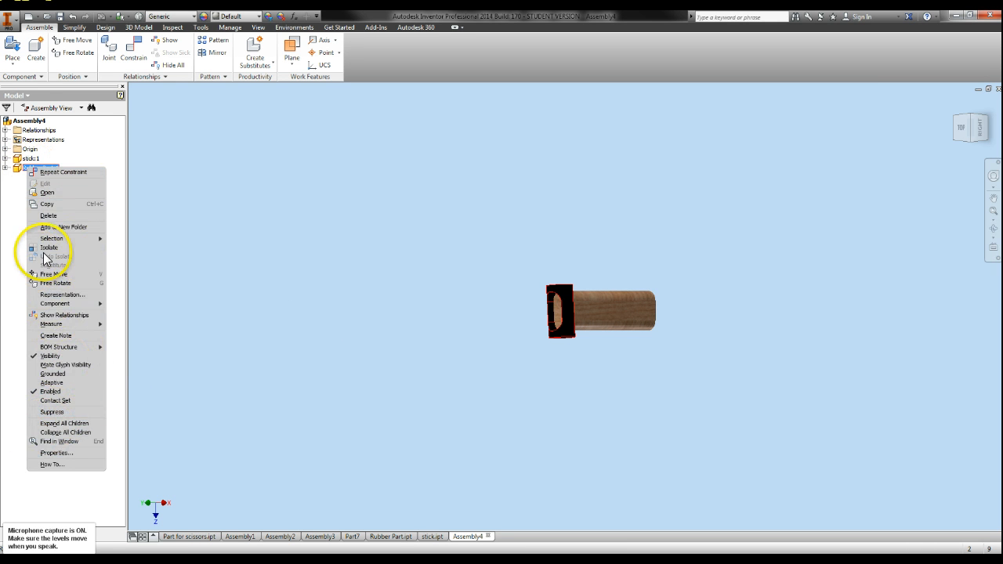
left_click(86, 384)
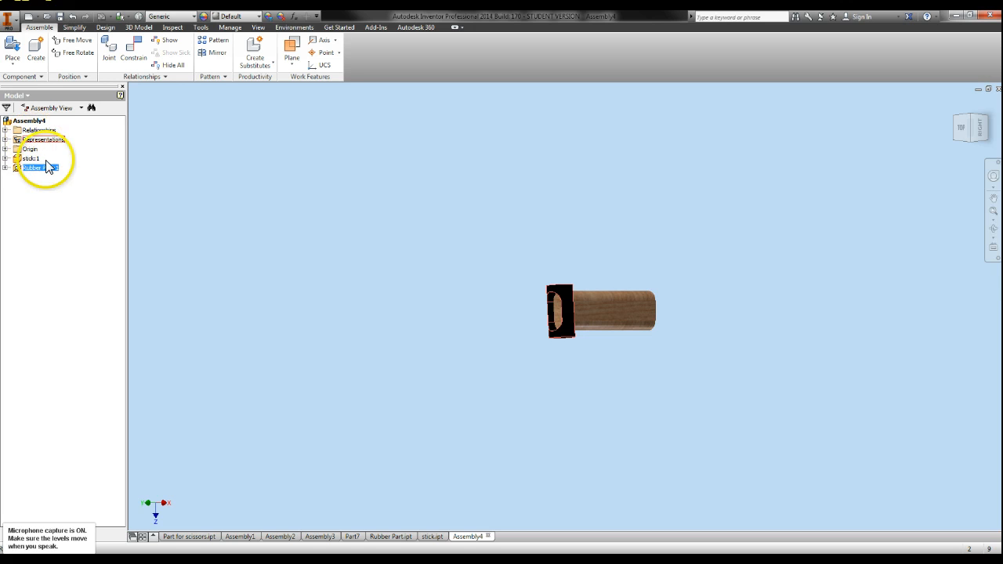
right_click(33, 160)
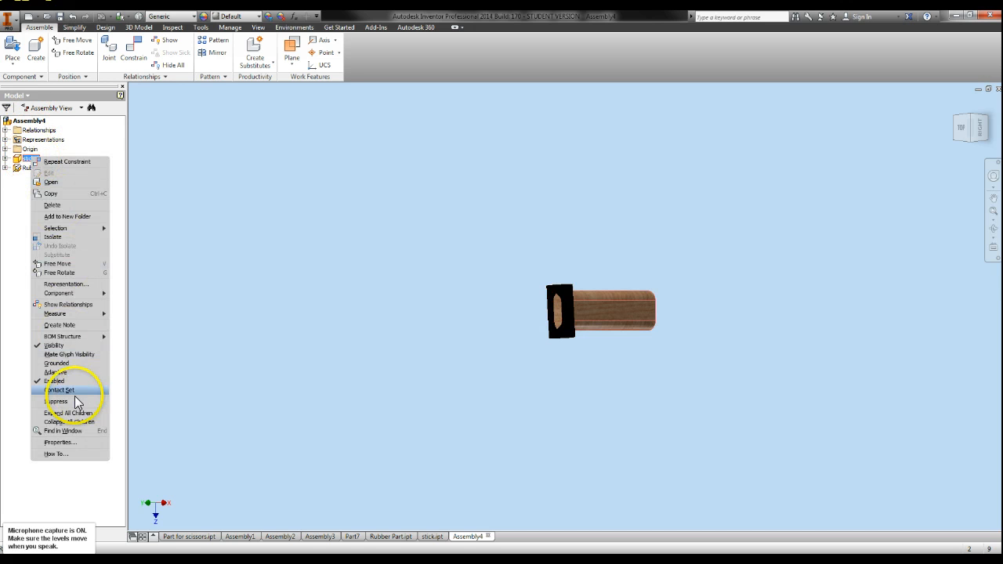
left_click(66, 365)
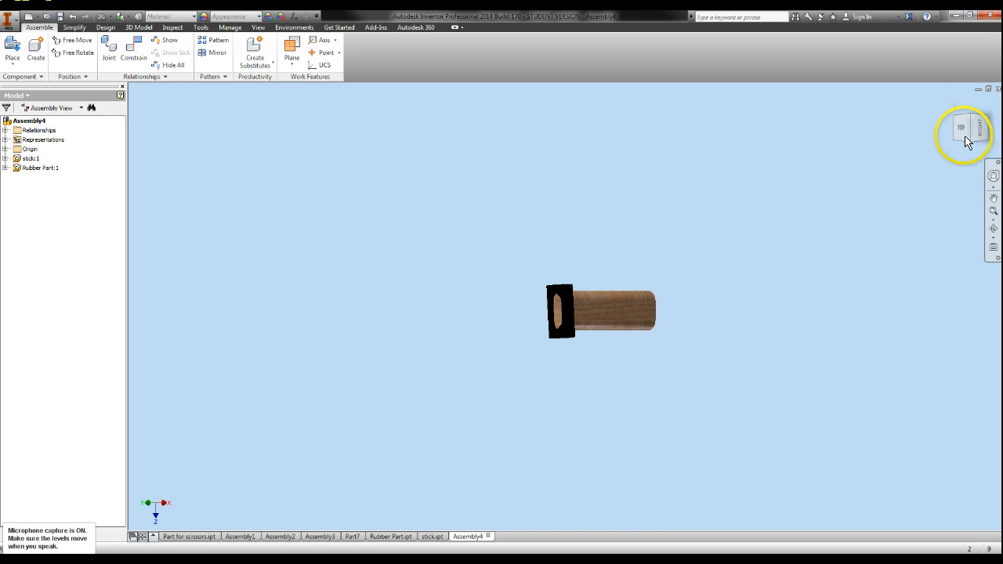
Unground the rubber part and, in the top view, move it so its slot sits directly over the stick's end
left_click(970, 134)
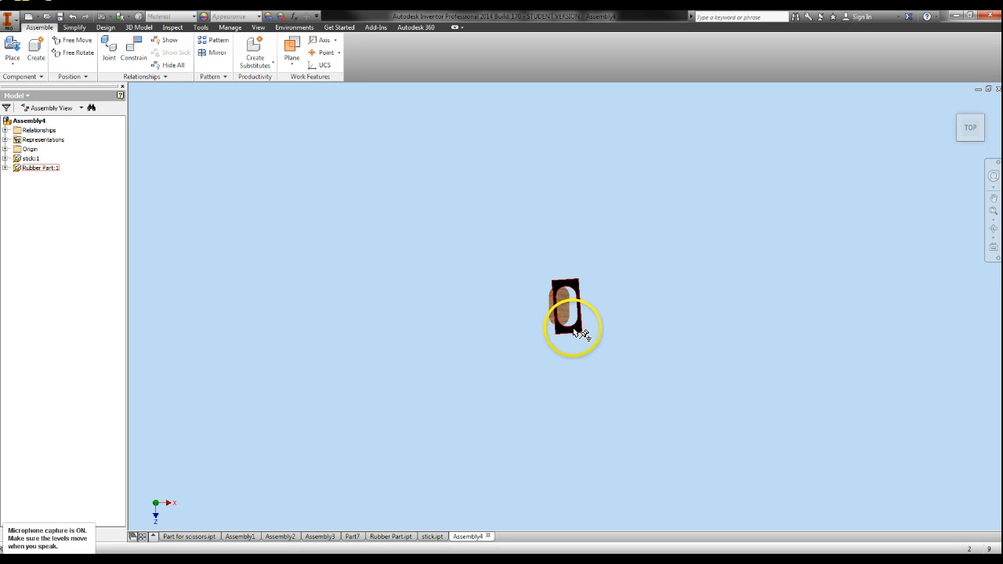
right_click(50, 167)
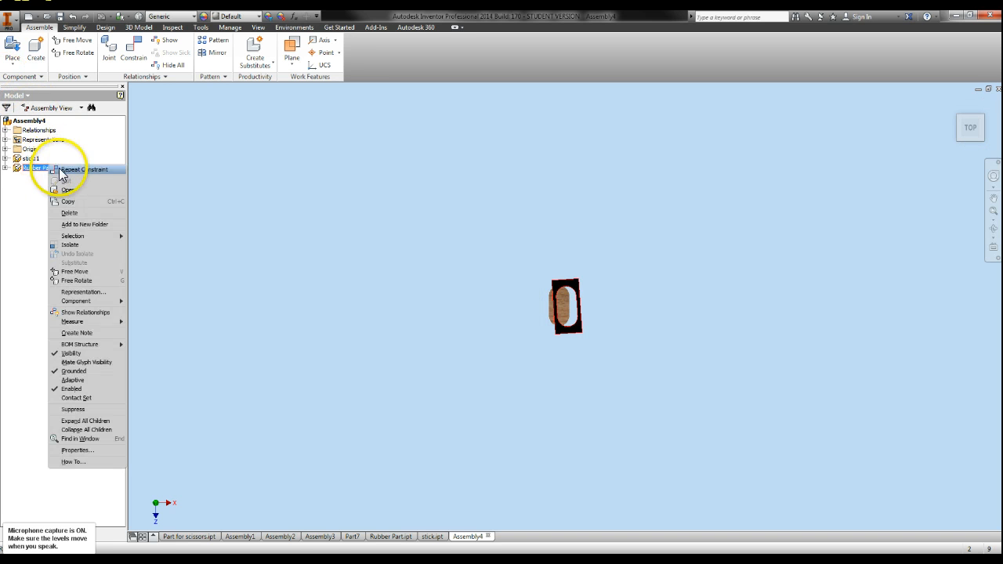
left_click(75, 370)
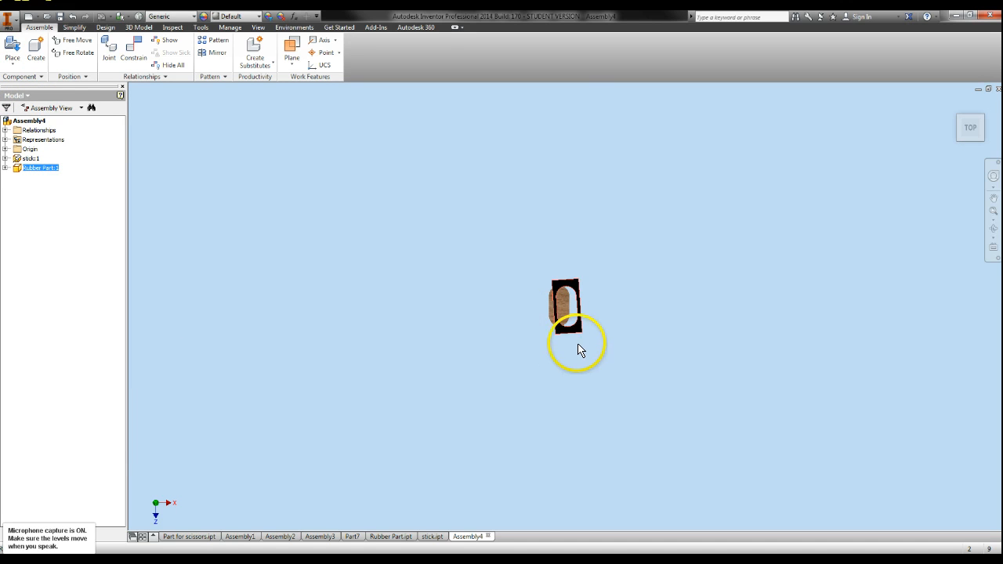
left_click_drag(578, 333, 559, 326)
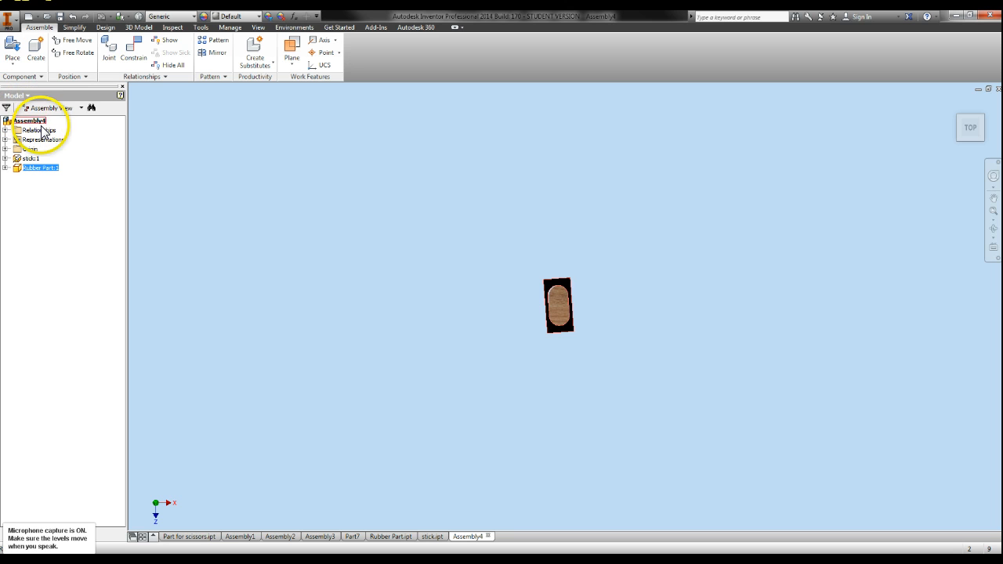
Rotate the rubber part freely until it sits square and its slot aligns with the stick's end
right_click(40, 172)
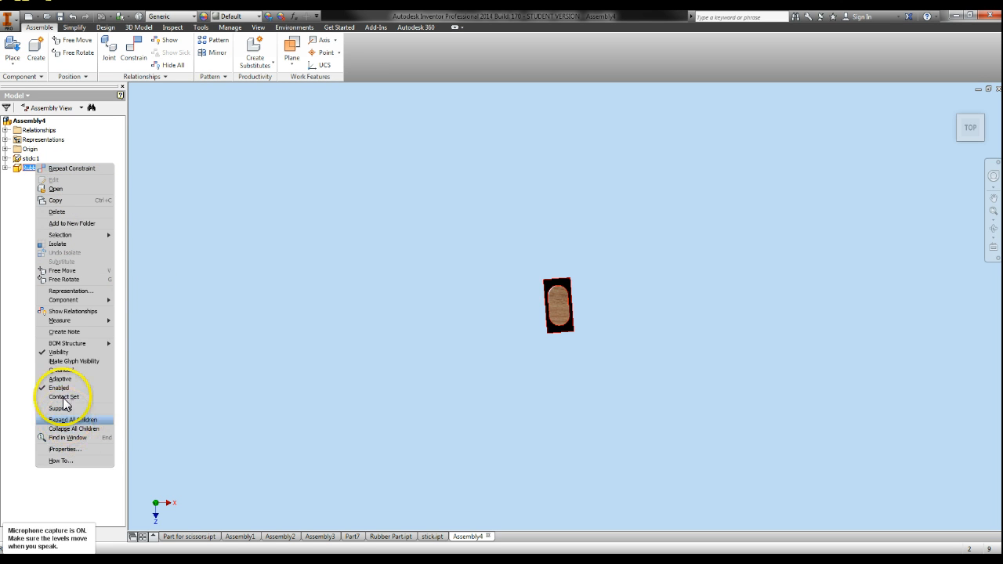
left_click(69, 280)
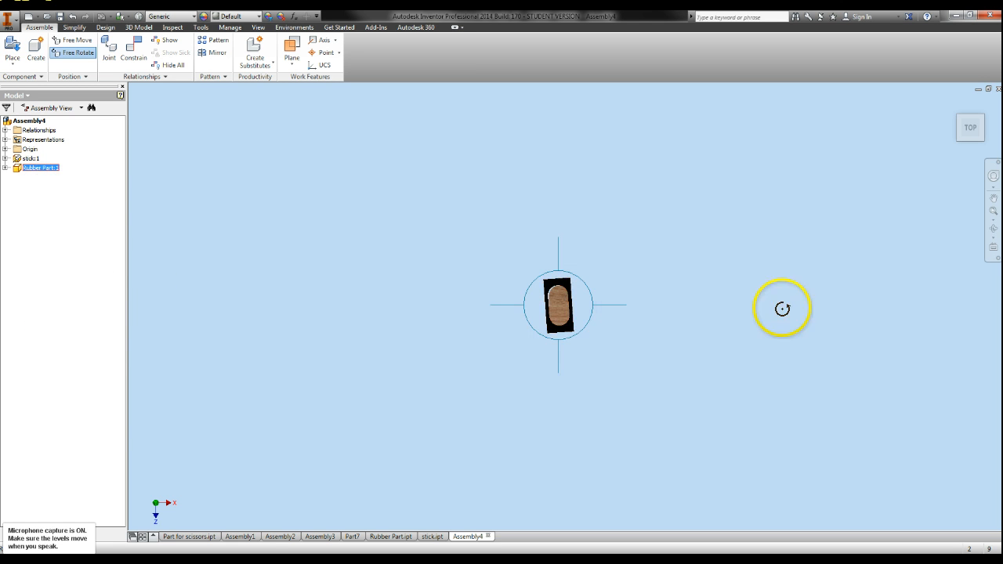
left_click_drag(603, 305, 524, 307)
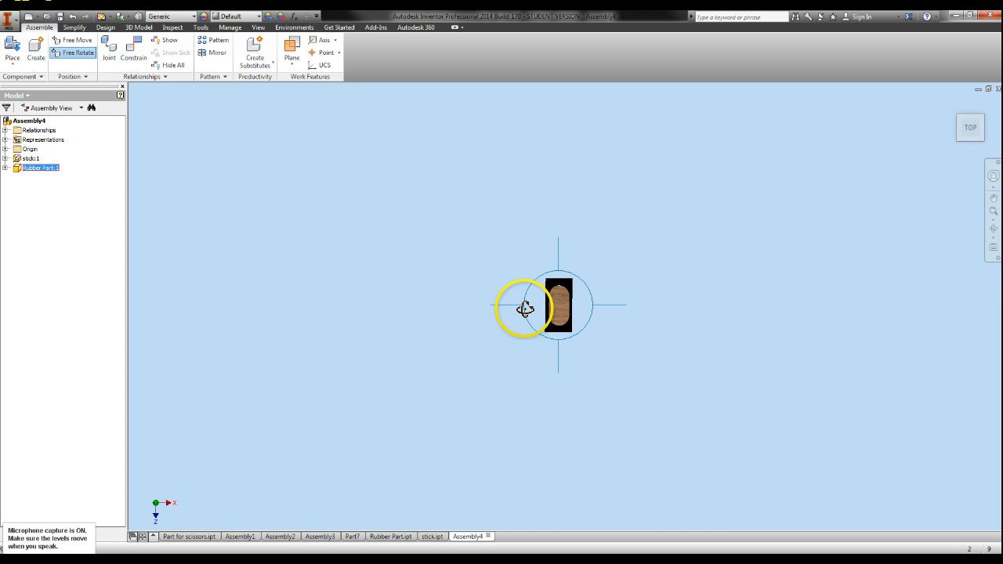
left_click_drag(521, 307, 526, 311)
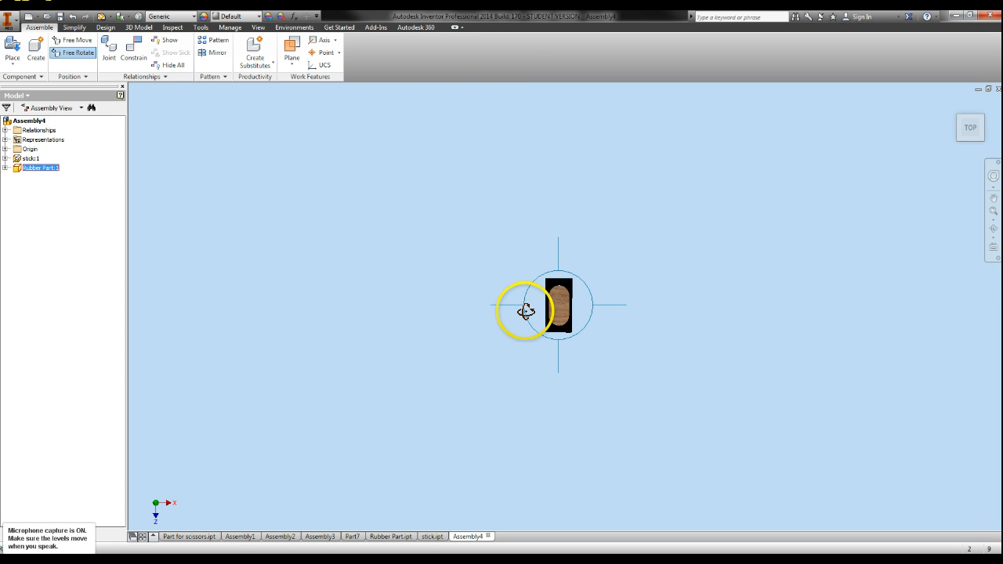
right_click(599, 303)
left_click(630, 303)
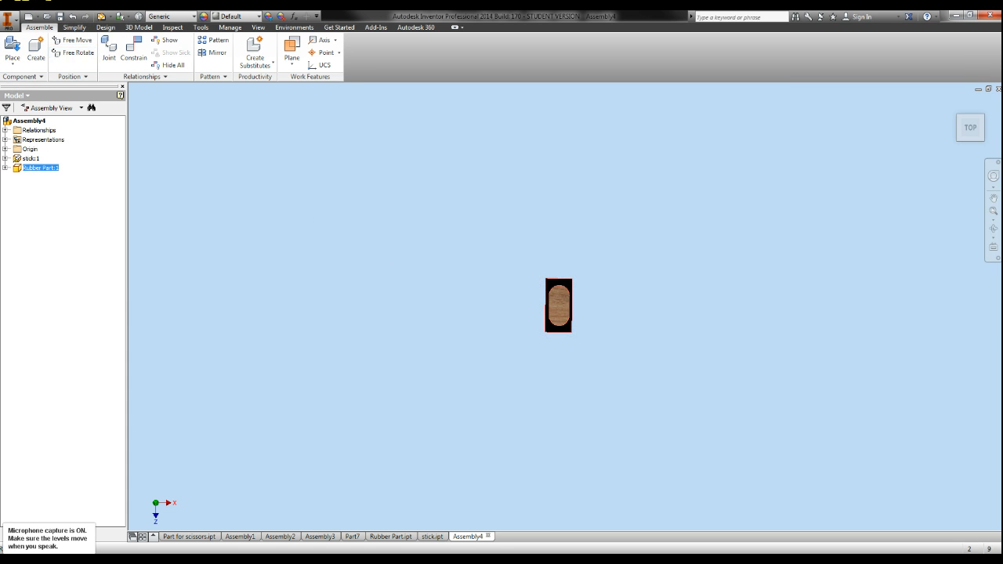
left_click(970, 125)
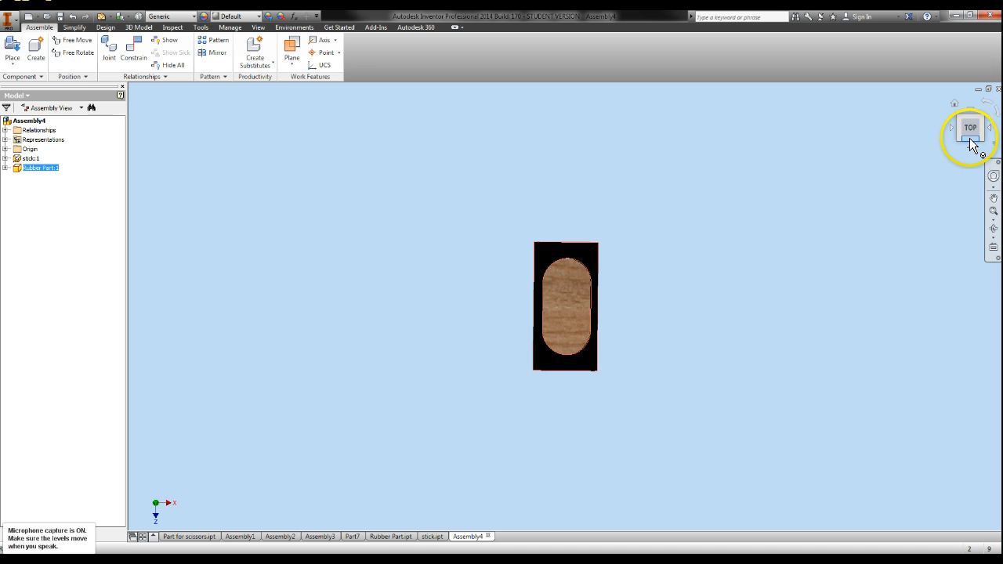
left_click(971, 145)
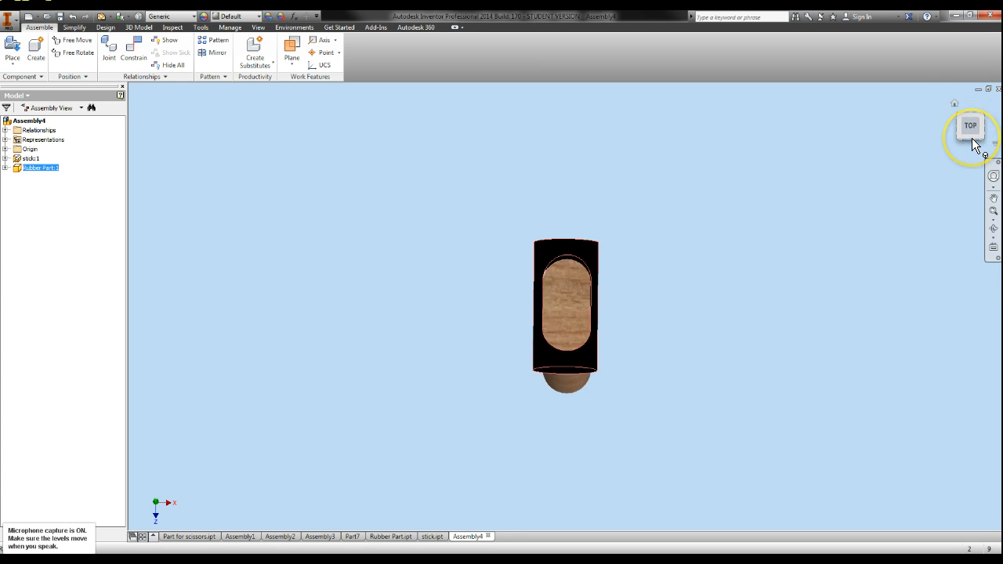
mouse_move(972, 146)
left_mouse_down()
mouse_move(974, 128)
mouse_move(969, 136)
left_mouse_up()
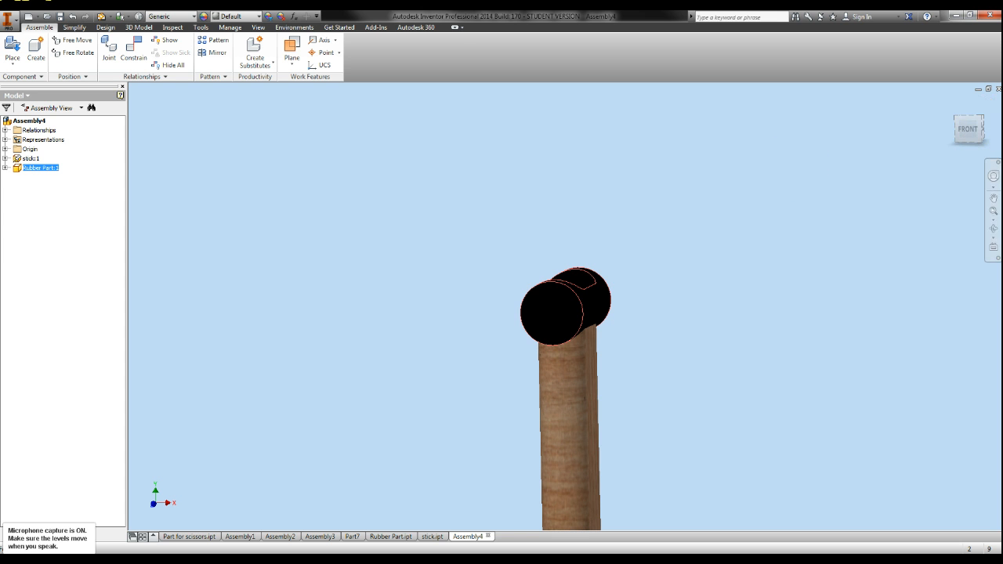
right_click(511, 306)
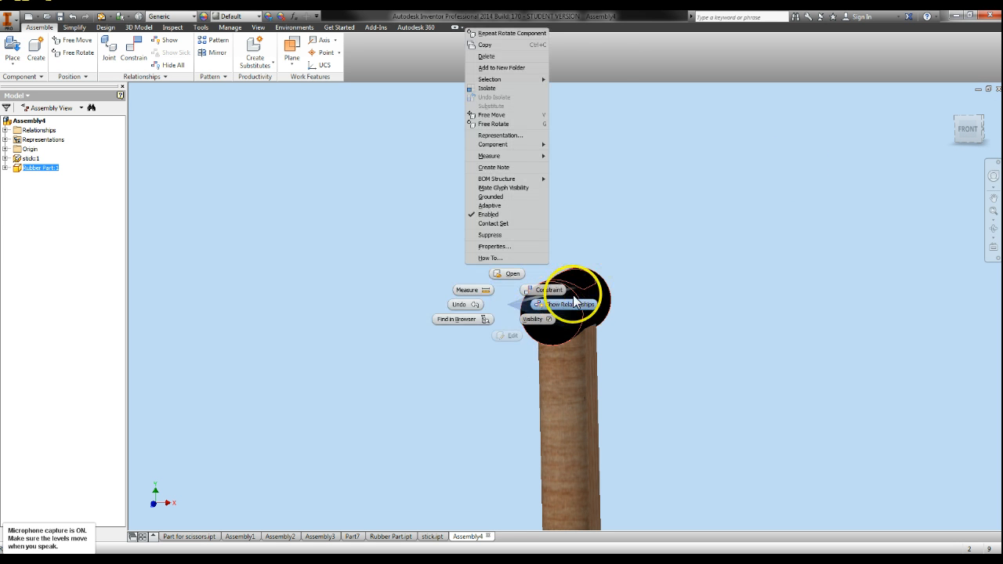
left_click(485, 405)
right_click(561, 319)
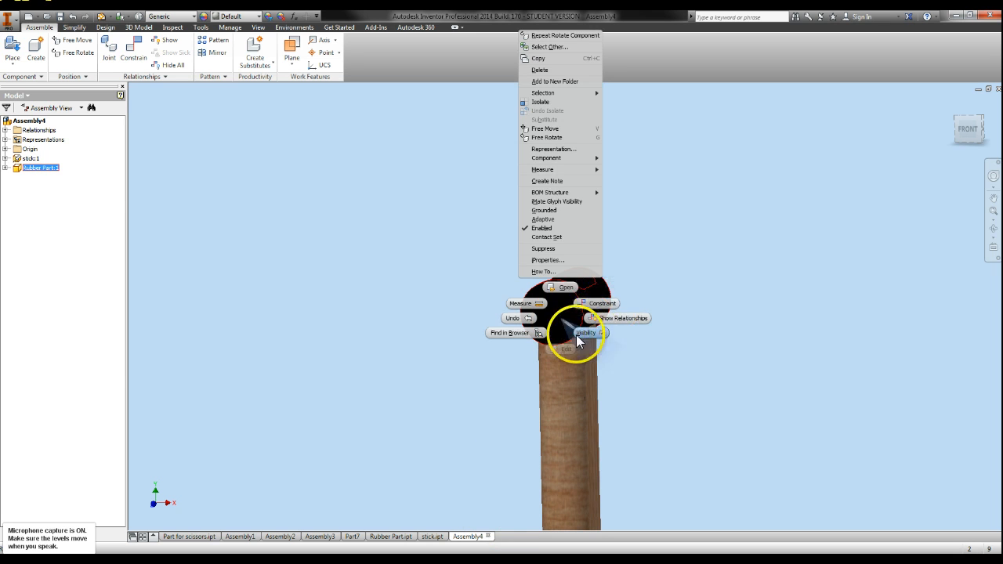
left_click(300, 347)
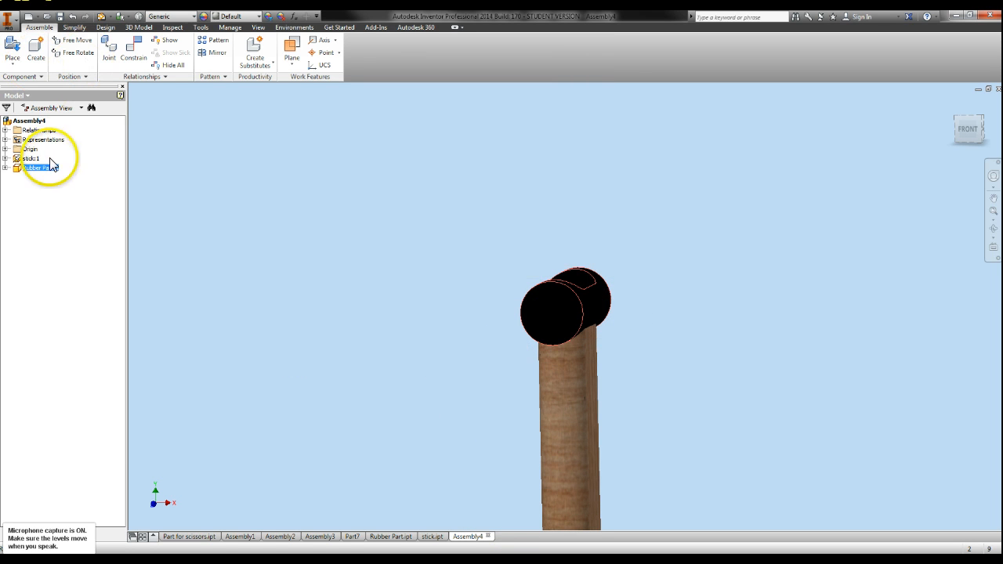
right_click(29, 168)
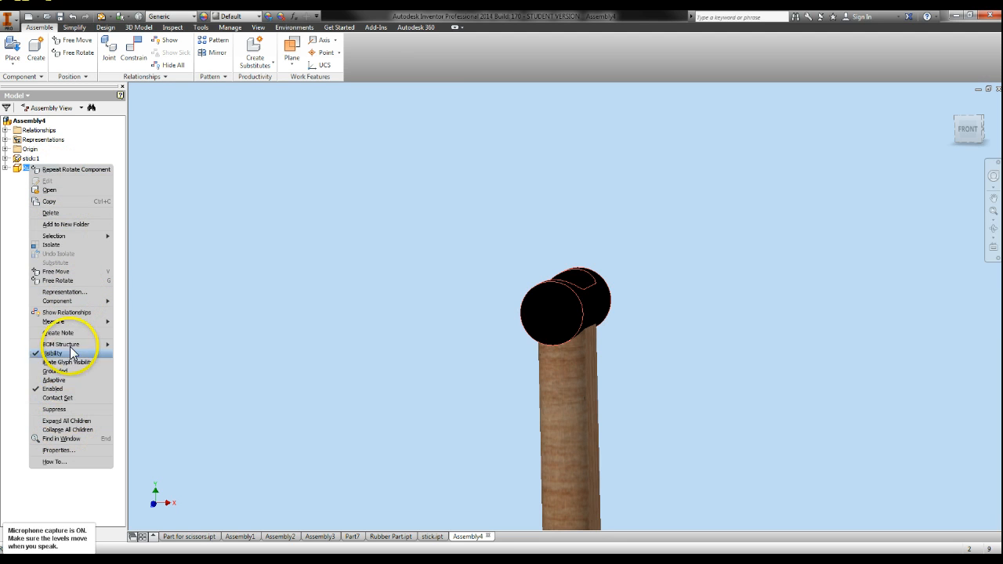
left_click(441, 540)
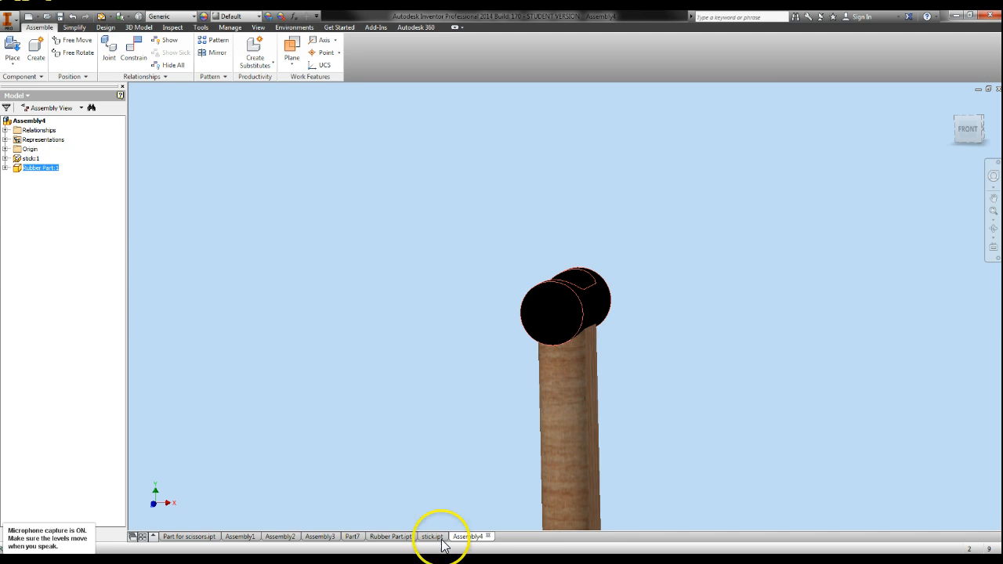
In stick.ipt, edit the extrusion's sketch and set the width of the rounded profile to 1 in
left_click(430, 536)
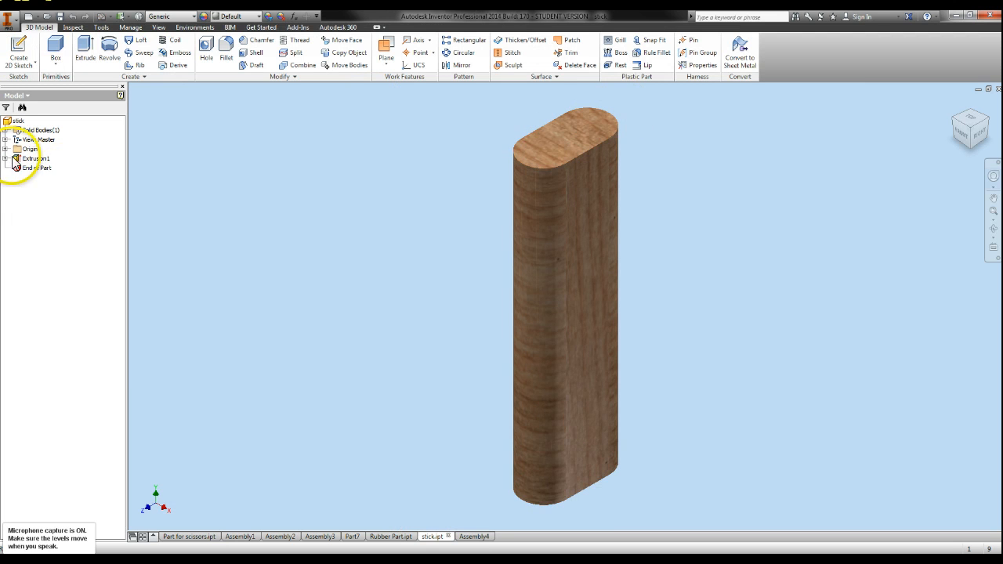
right_click(25, 158)
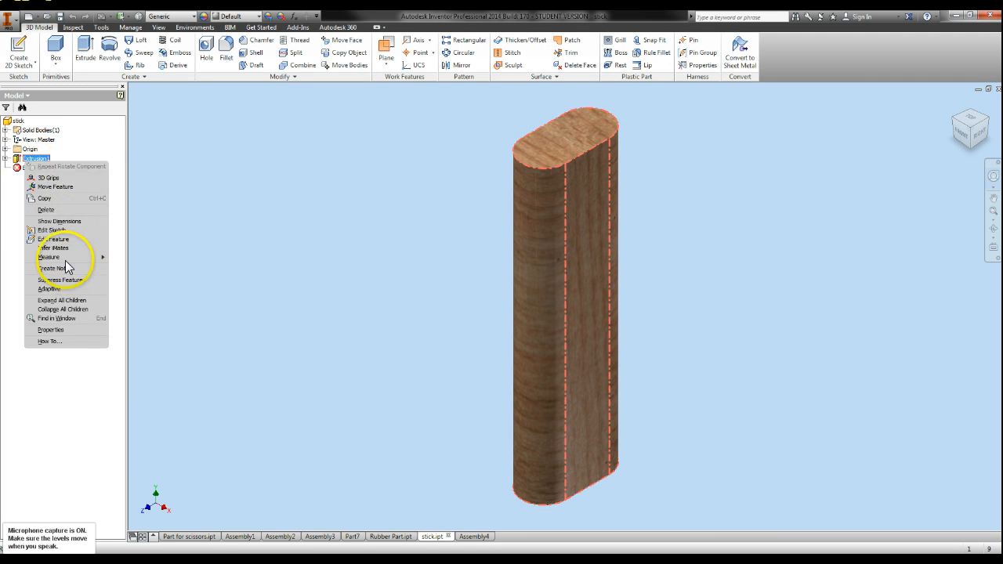
left_click(53, 231)
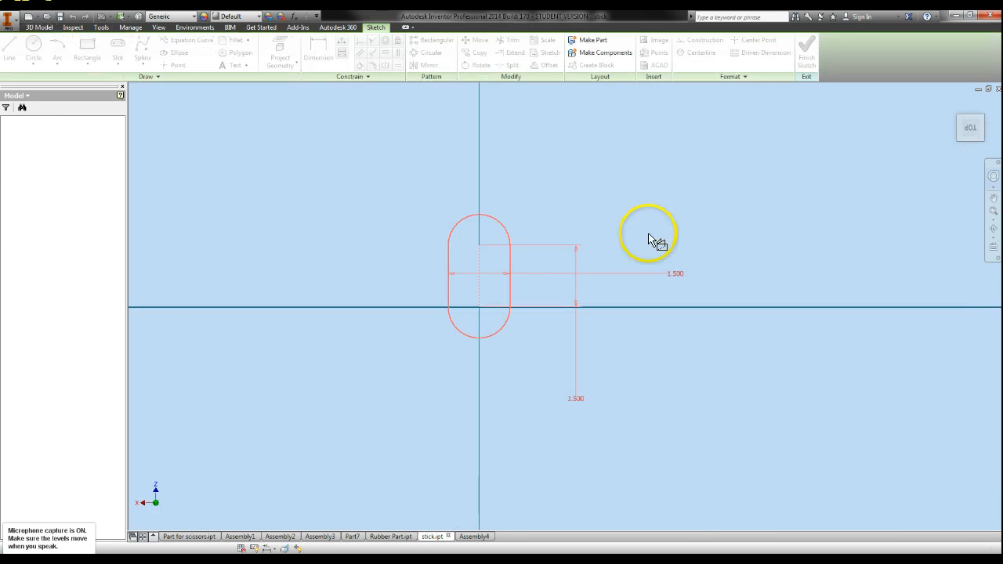
double_click(673, 274)
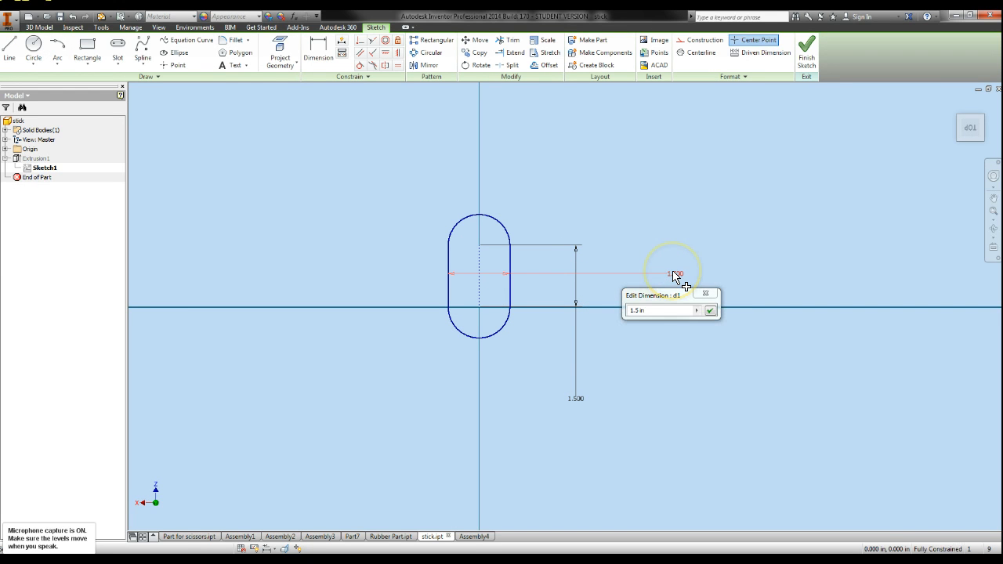
left_click(630, 309)
left_click_drag(662, 311, 165, 343)
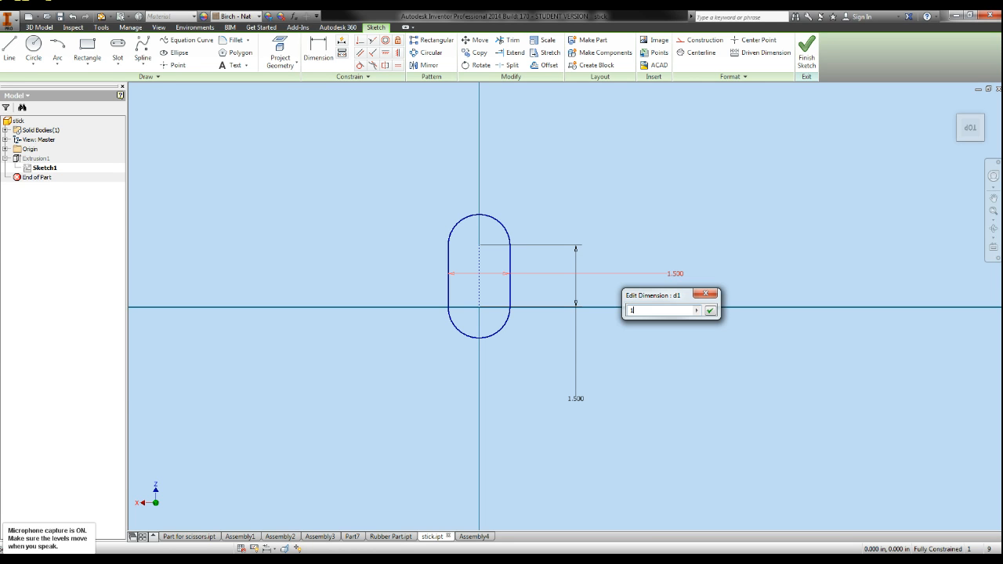
key("Return")
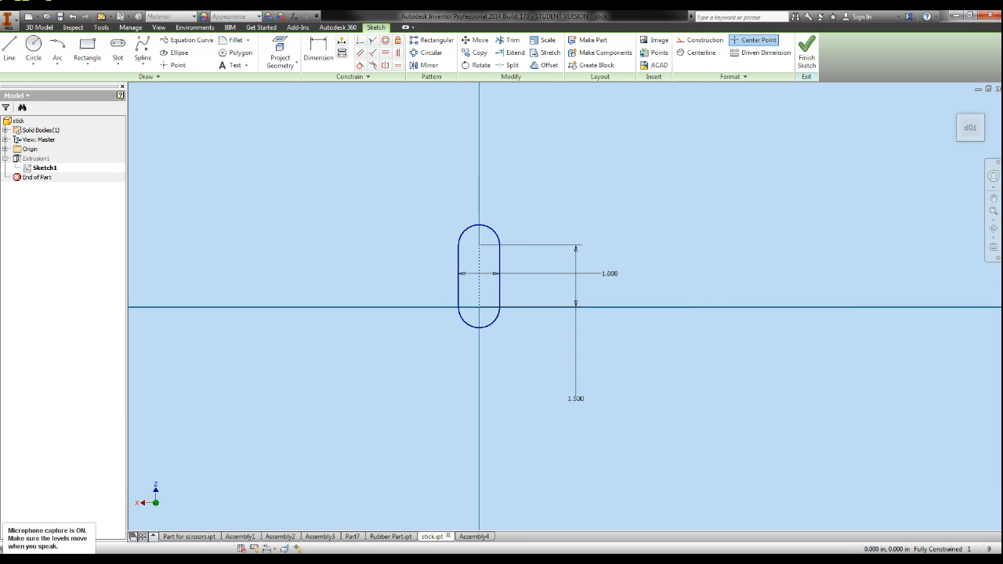
Set the stick profile's centre-to-centre length to 1.25 in and finish the sketch
double_click(583, 399)
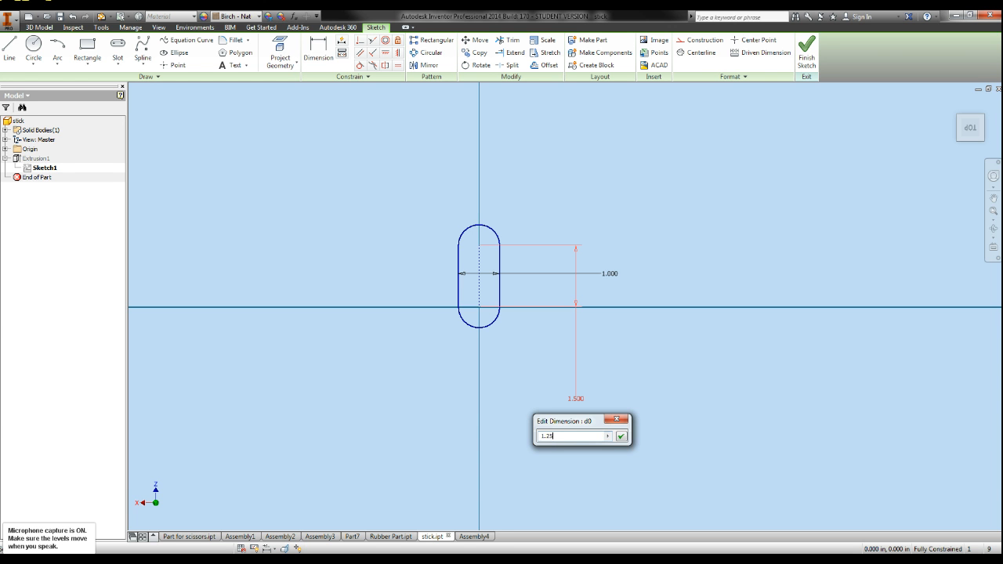
key("Return")
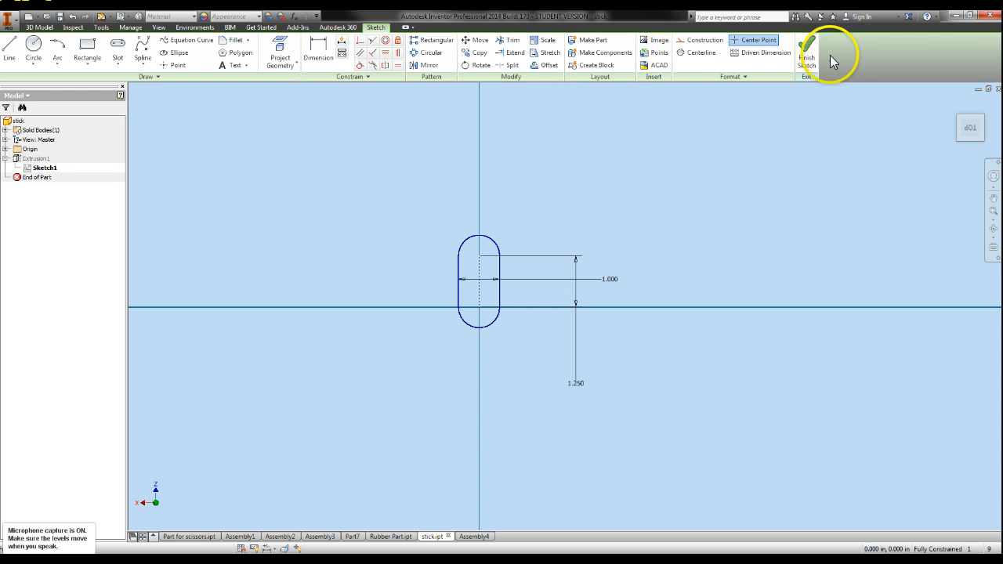
left_click(806, 56)
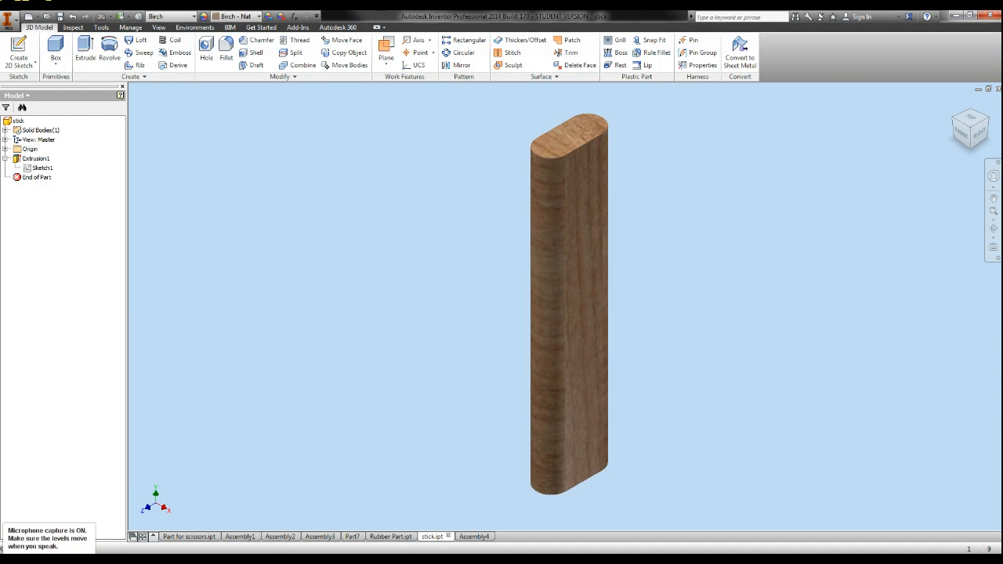
Return to Assembly4 and examine how the resized stick fits in the rubber part's slot from the front and below
left_click(474, 537)
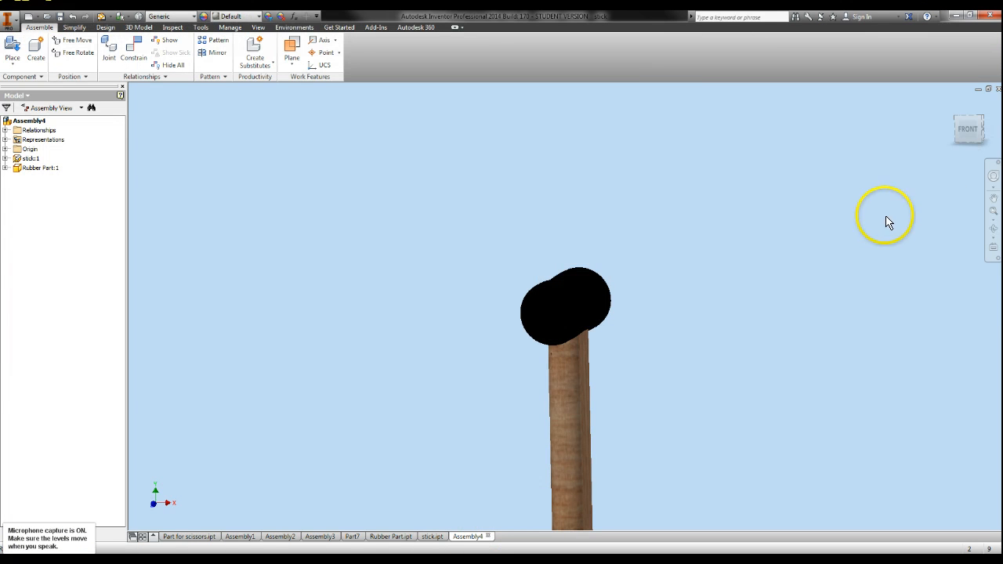
left_click(970, 130)
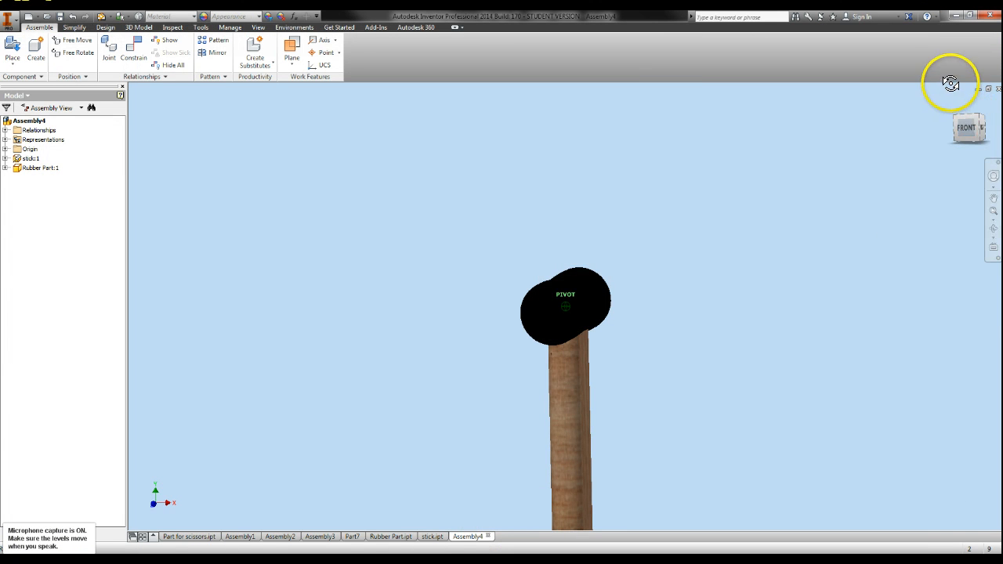
middle_click_drag(921, 495, 900, 287, "shift")
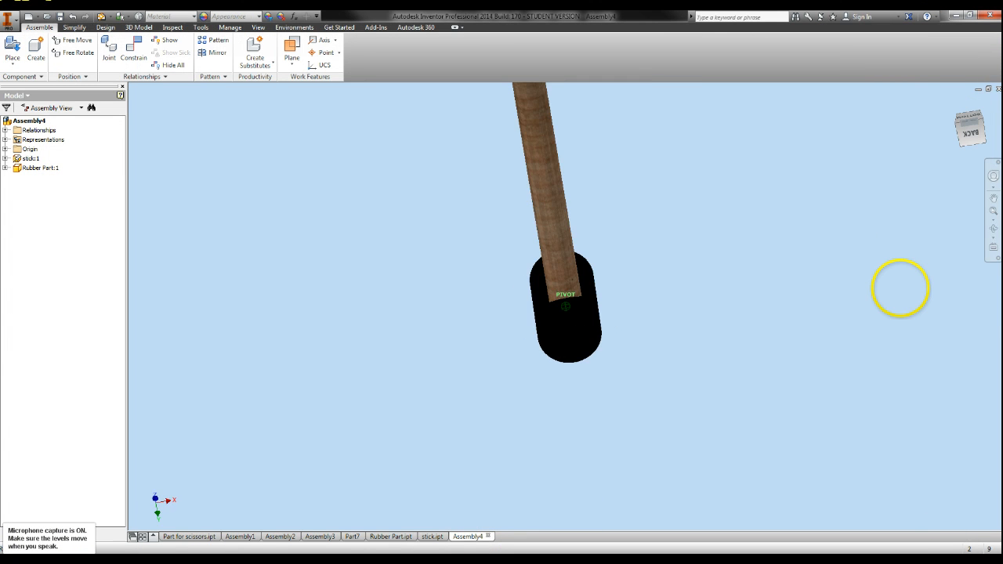
middle_click_drag(905, 401, 905, 481, "shift")
left_click(968, 118)
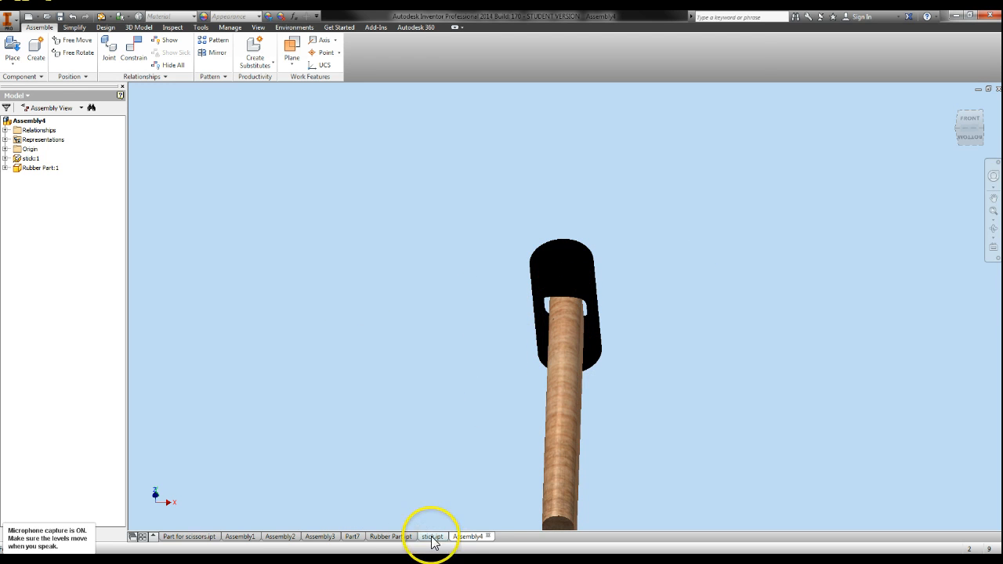
In Rubber Part.ipt, edit the first extrusion's sketch and set the slot's centre-to-centre length to 1.25 in
left_click(400, 537)
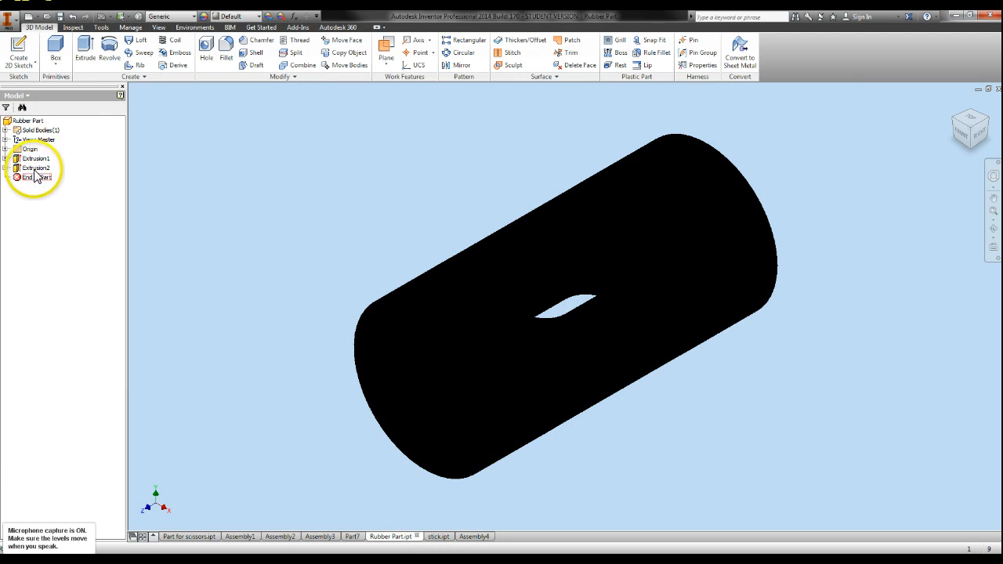
right_click(36, 163)
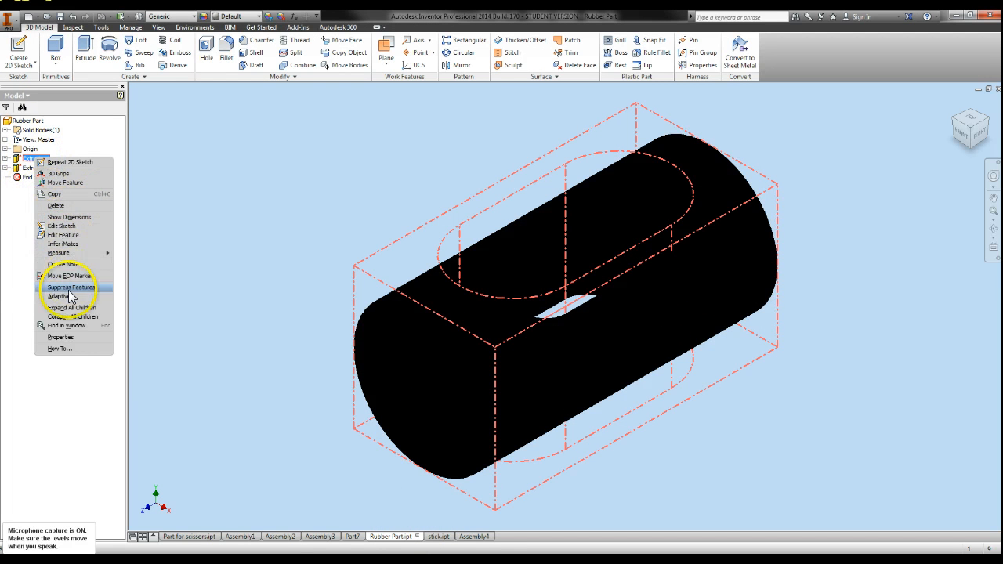
left_click(61, 227)
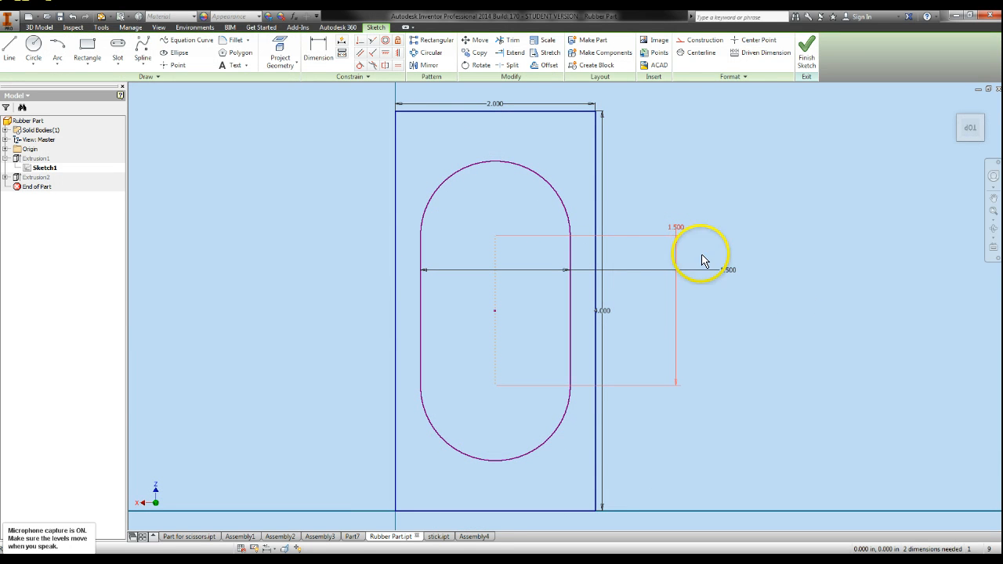
double_click(679, 232)
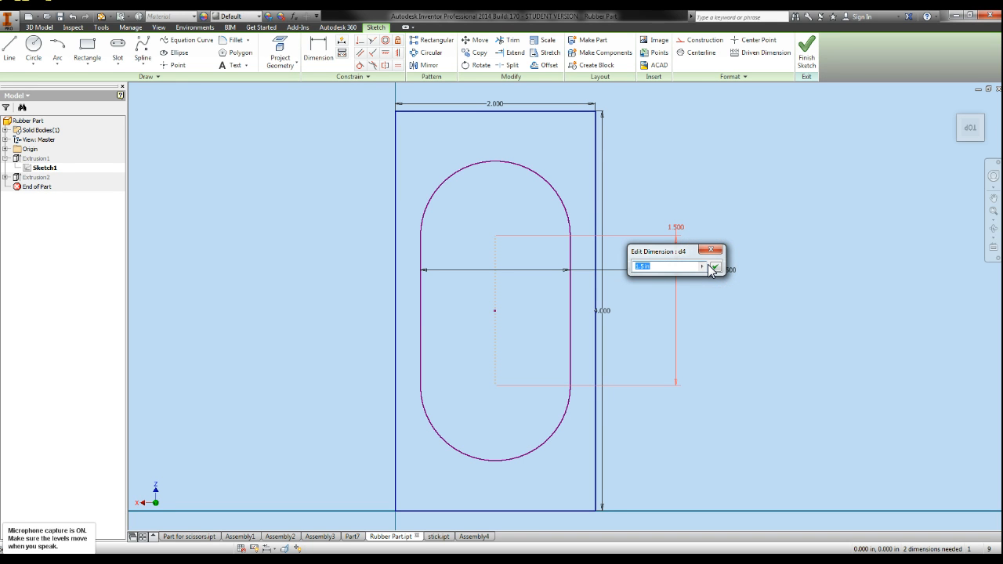
type("1.2")
left_click(713, 268)
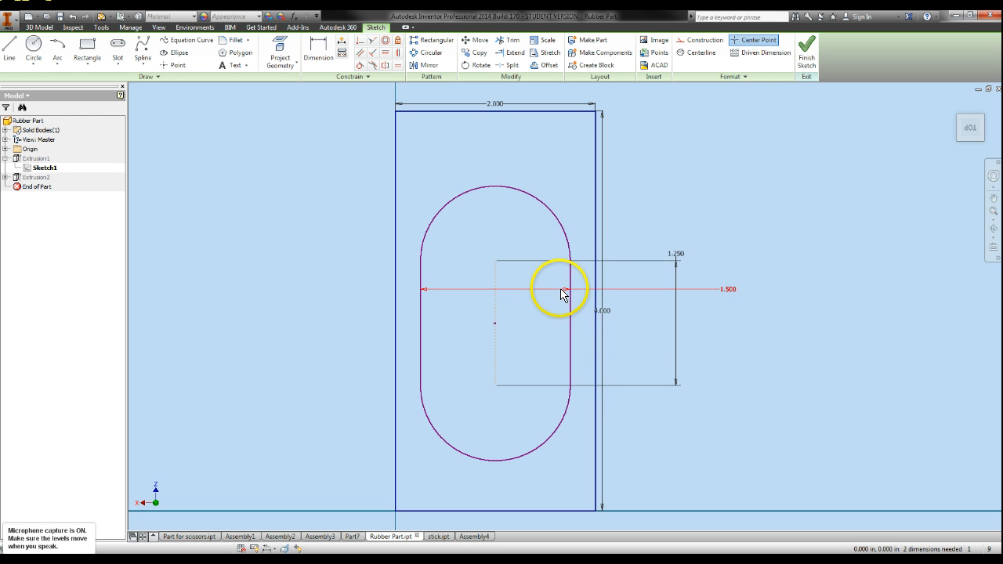
Set the width of the slot in the rubber part's sketch to 1 in
left_click(732, 292)
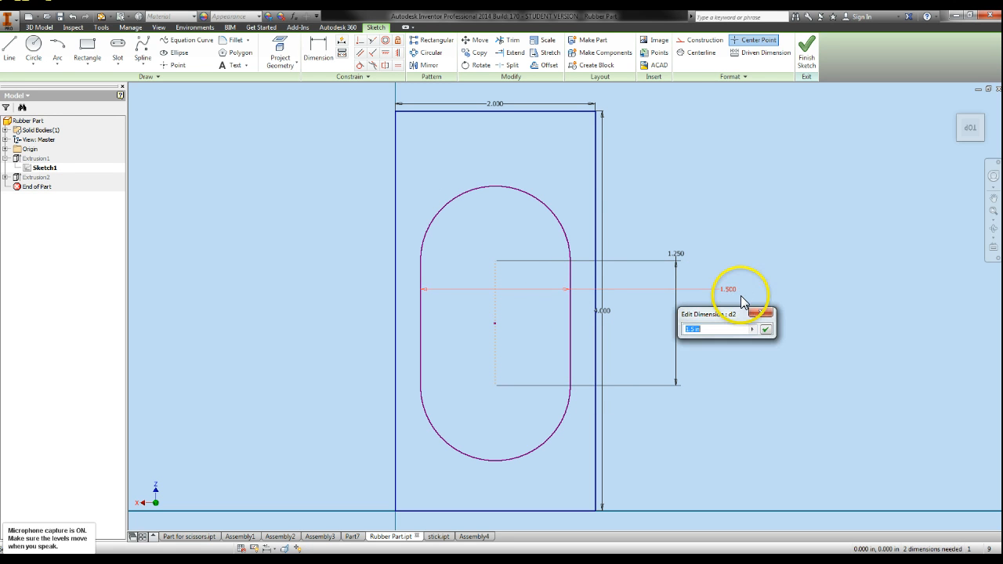
type("1")
key("Return")
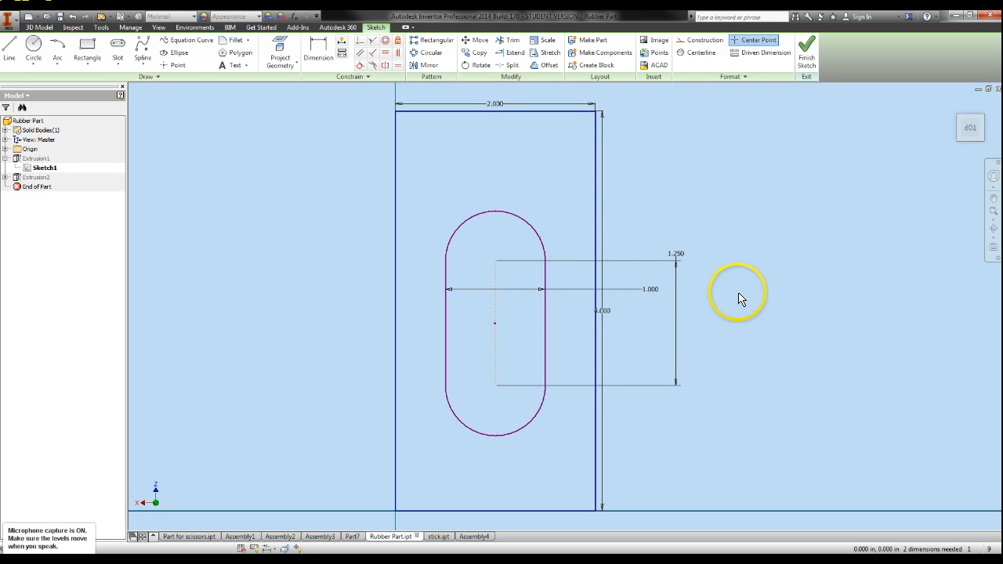
Move the slot up to the middle of the rectangle's length and finish the sketch
right_click(738, 295)
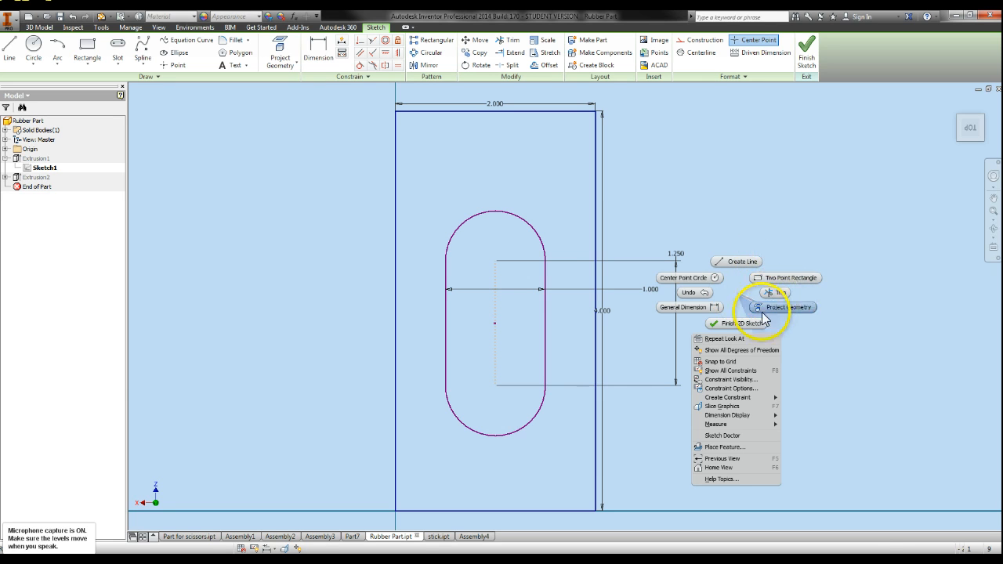
left_click(684, 217)
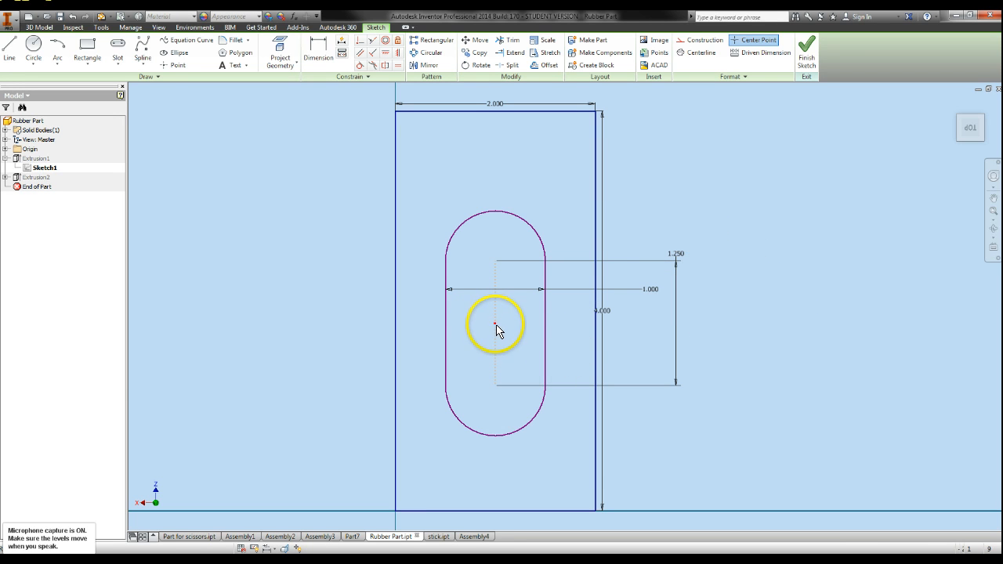
left_click_drag(495, 329, 495, 312)
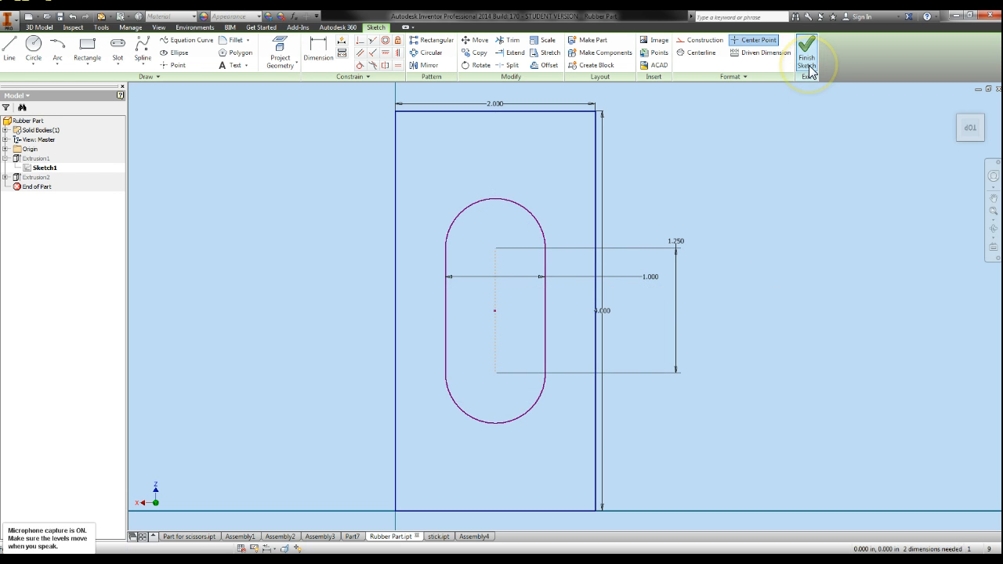
left_click(808, 61)
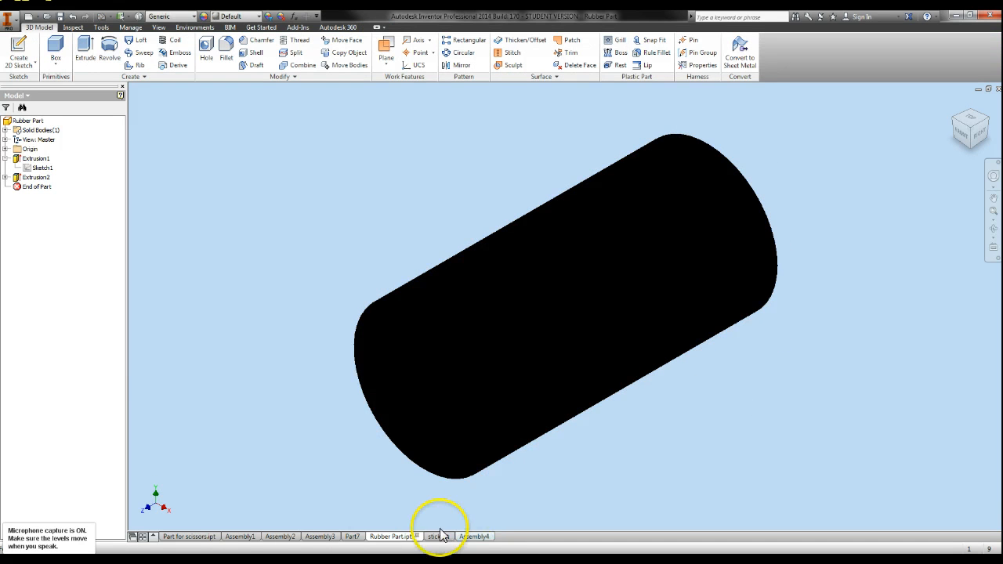
Examine how the stick fits the rubber head in Assembly4 from the front, back, sides and home view, and check Sketch1 in Rubber Part.ipt
left_click(472, 537)
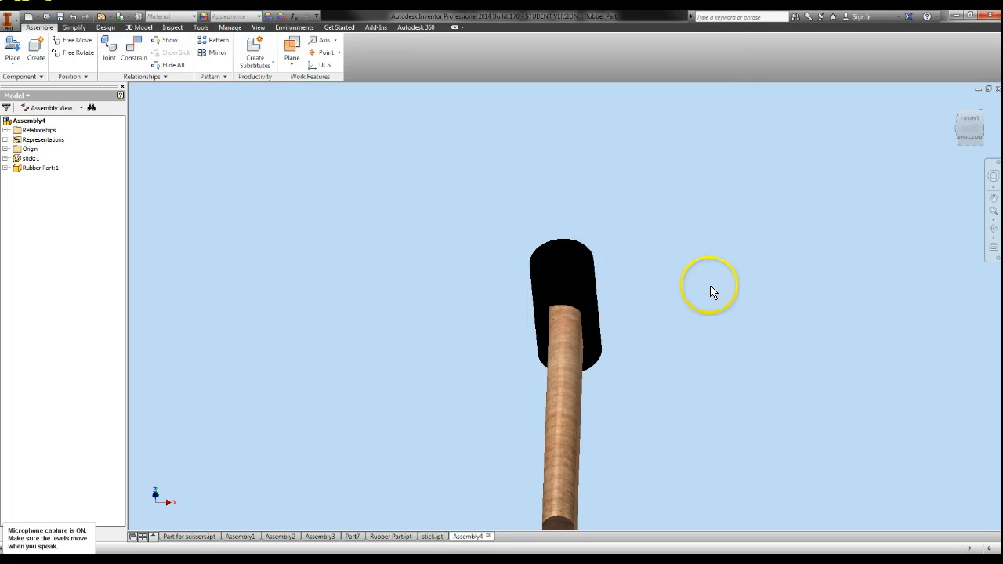
left_click(968, 125)
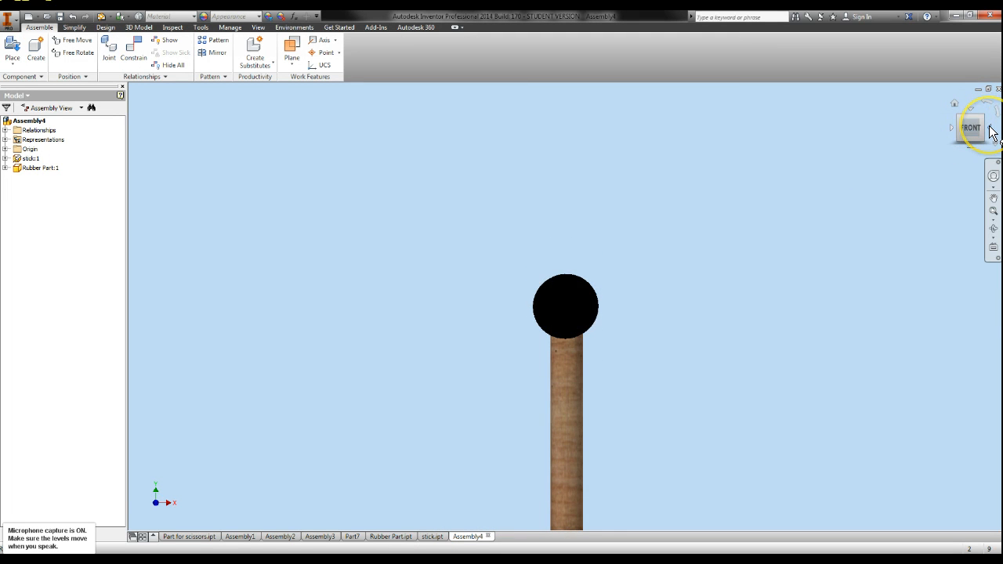
left_click(991, 131)
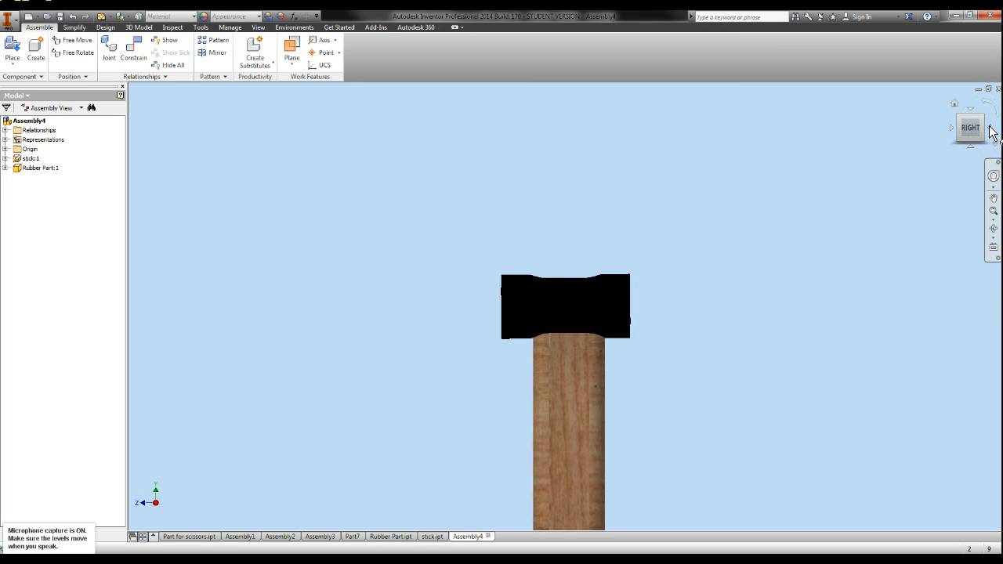
left_click(991, 132)
left_click(991, 132)
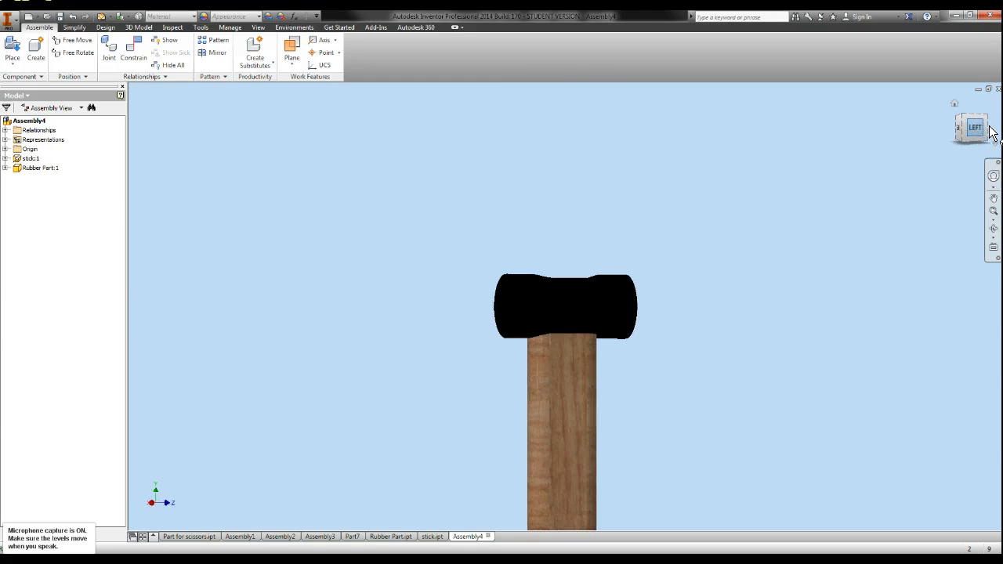
left_click(991, 131)
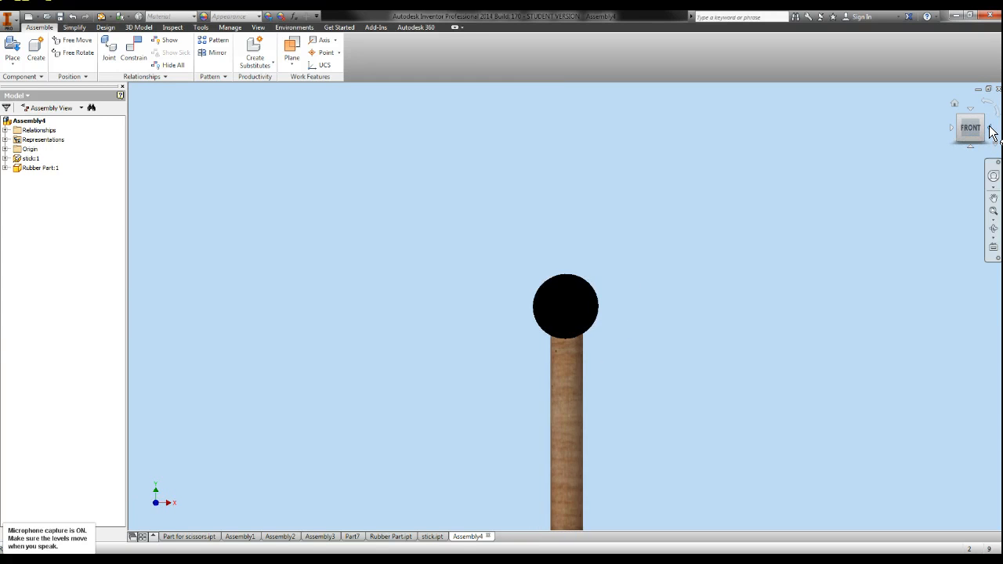
left_click(991, 132)
left_click(992, 132)
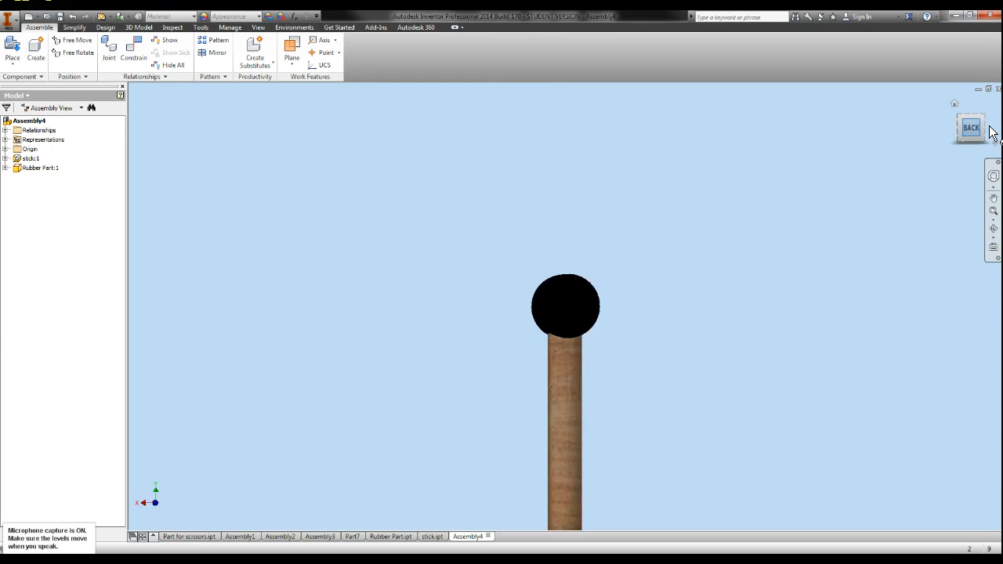
left_click(991, 131)
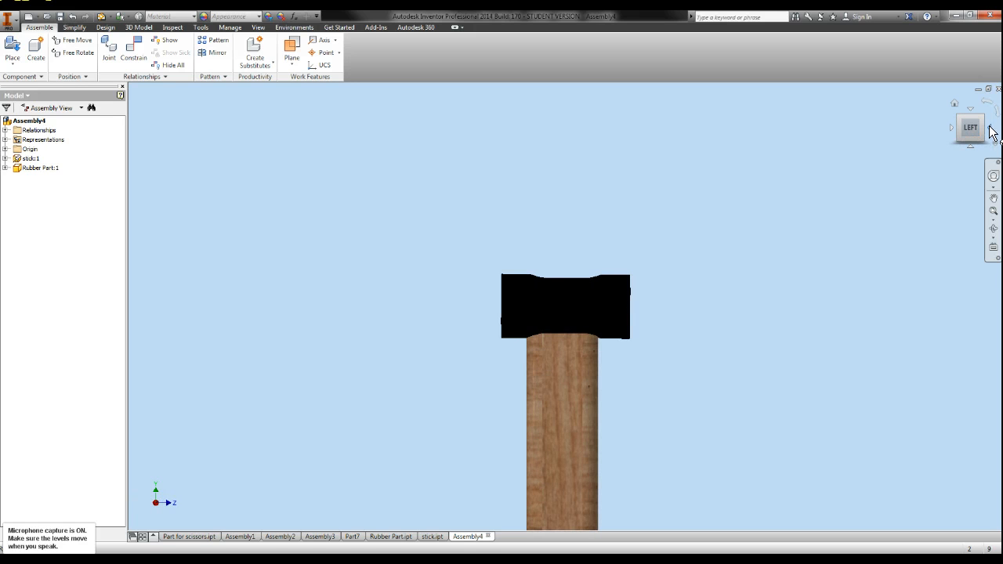
left_click(980, 130)
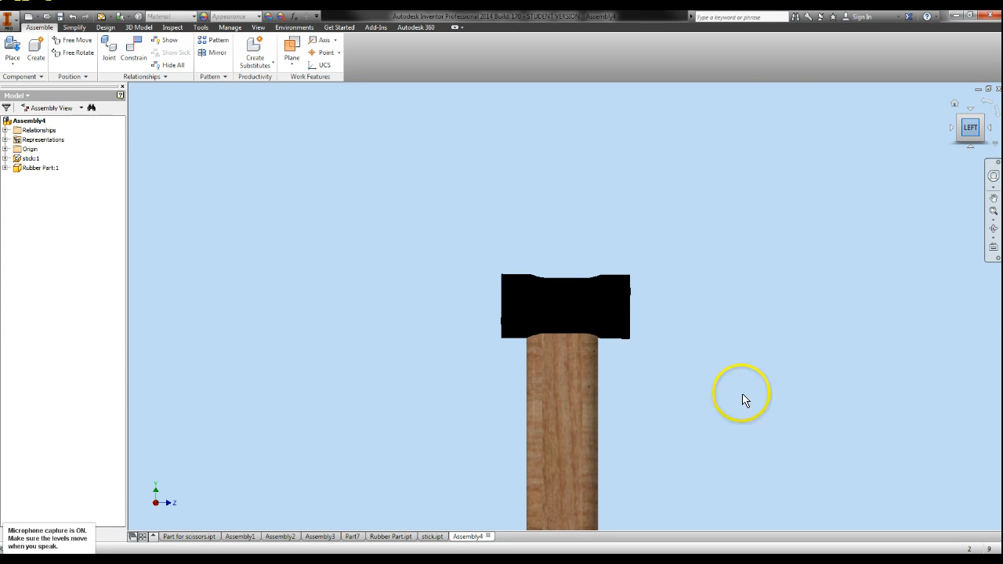
left_click(960, 111)
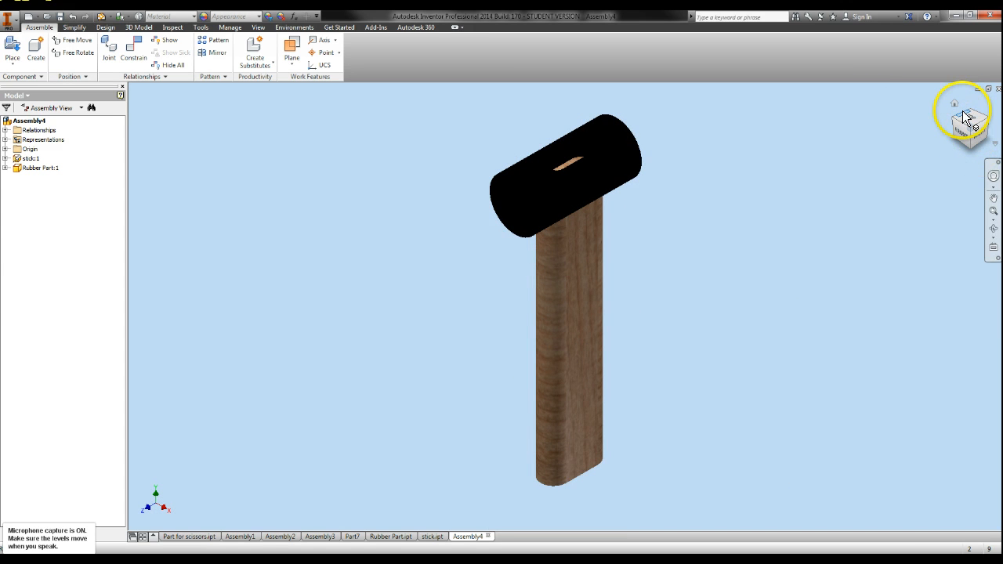
left_click_drag(963, 111, 964, 112)
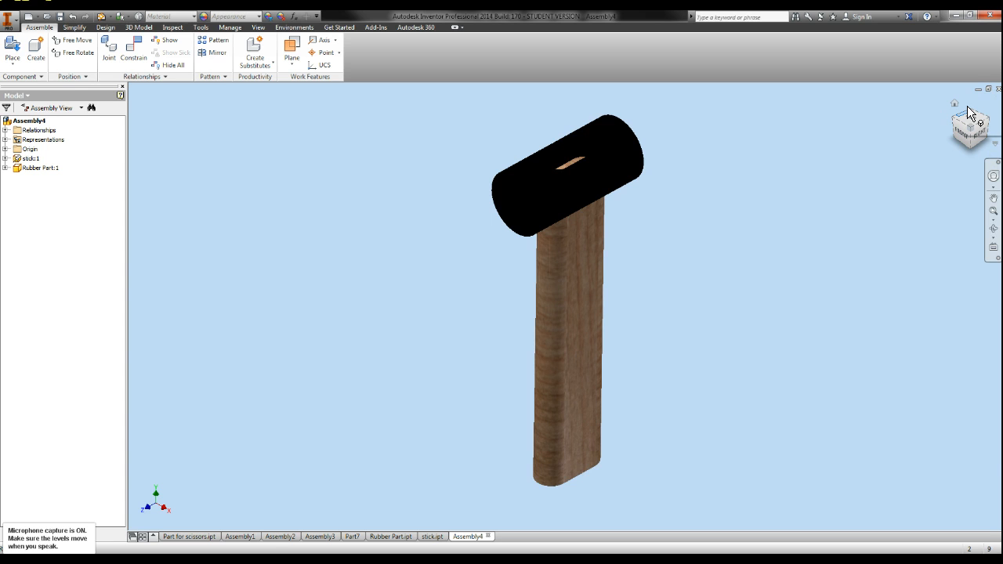
left_click(968, 113)
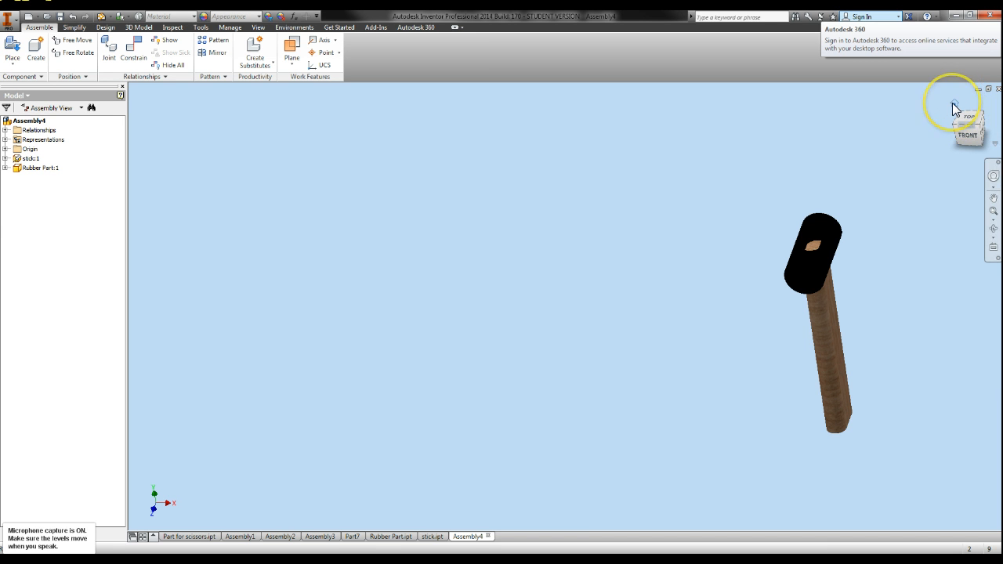
left_click(954, 109)
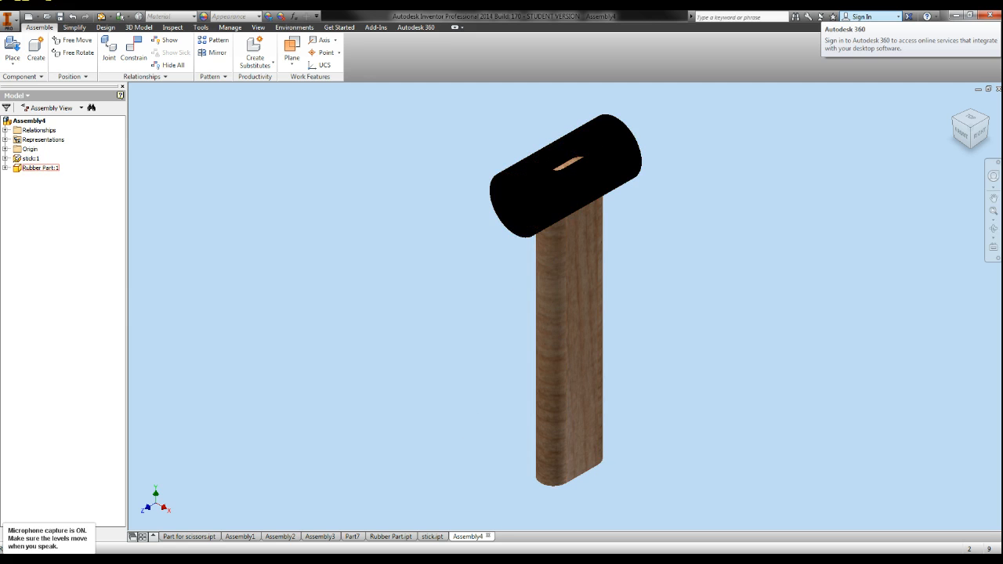
left_click(406, 539)
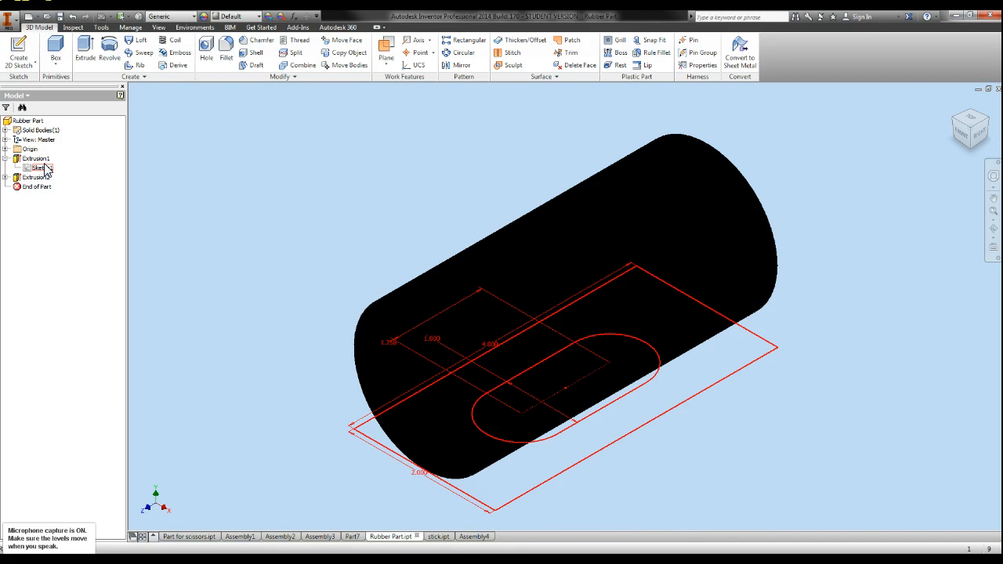
left_click(43, 168)
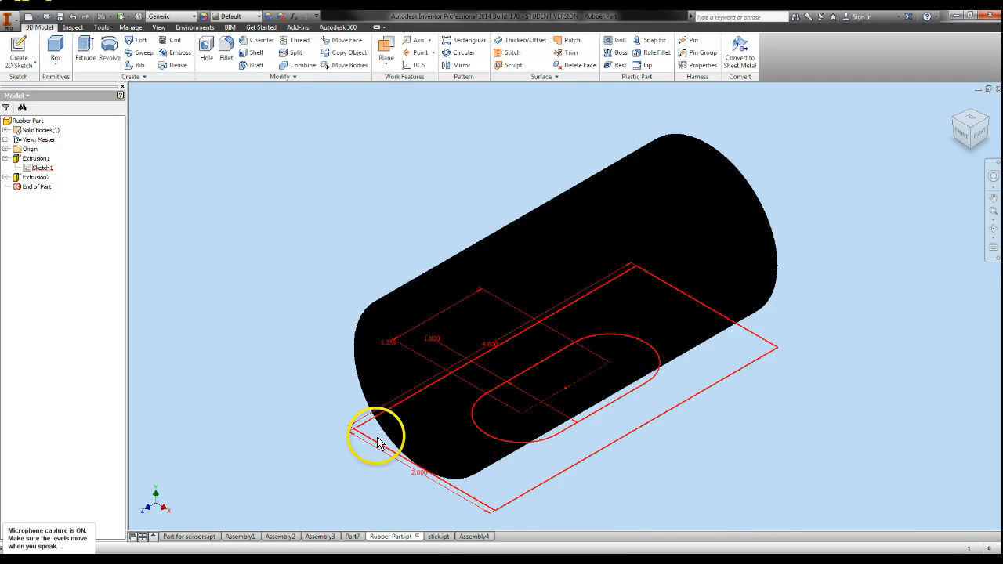
left_click(477, 537)
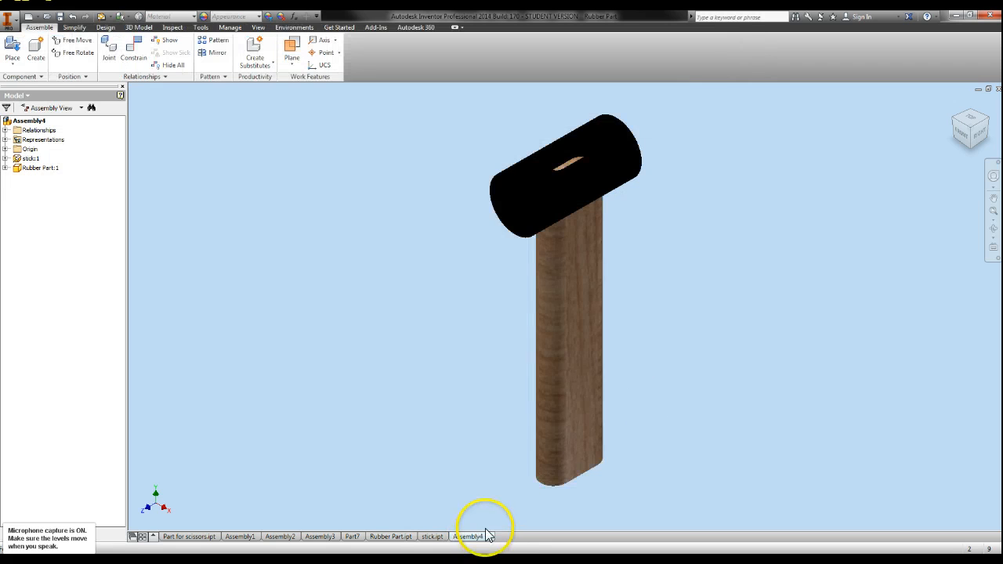
From the top view of Assembly4, shift the rubber part so its slot lines up with the stick, and ground it
left_click(969, 119)
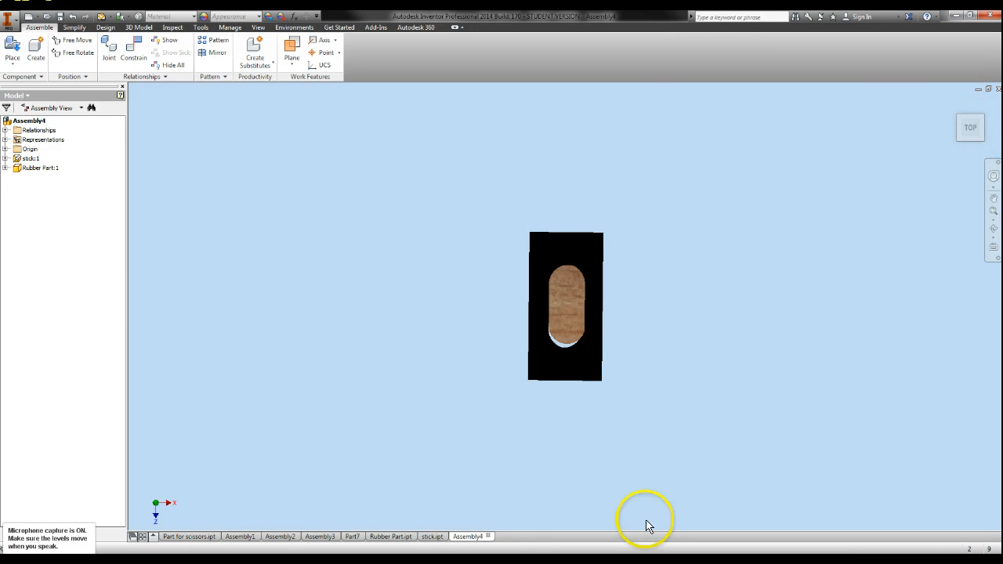
left_click_drag(577, 379, 575, 376)
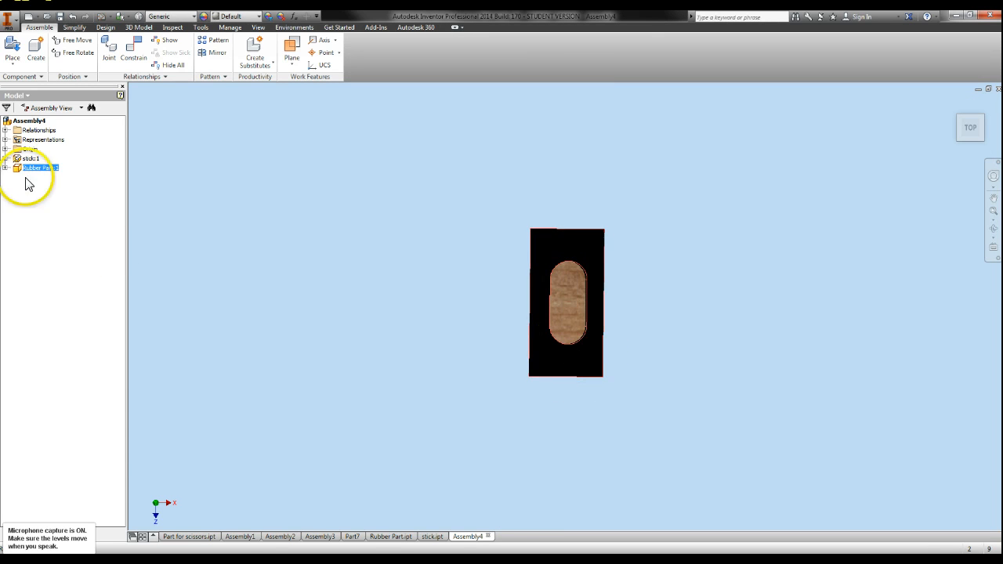
right_click(49, 168)
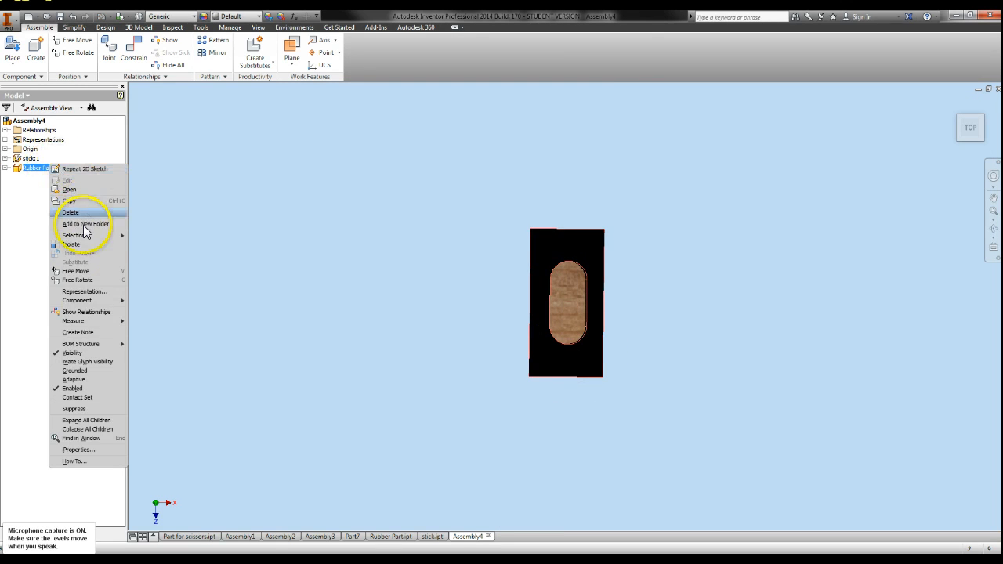
left_click(75, 372)
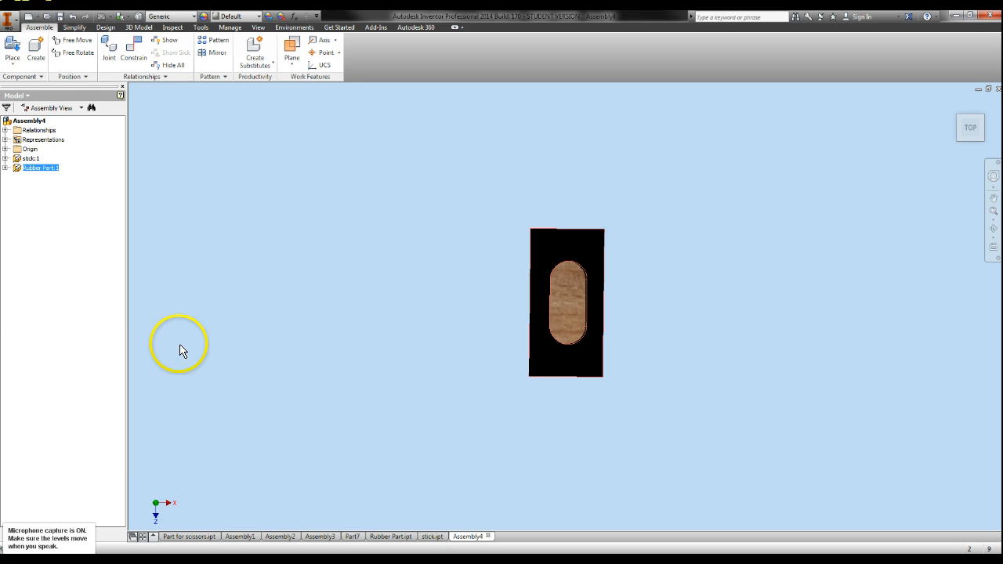
left_click(969, 127)
left_click(956, 104)
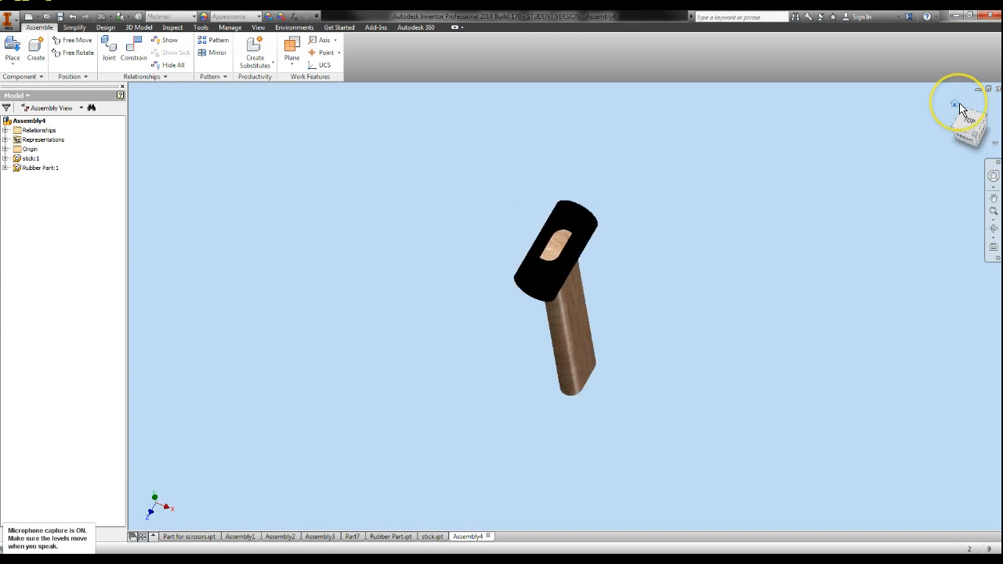
left_click(978, 139)
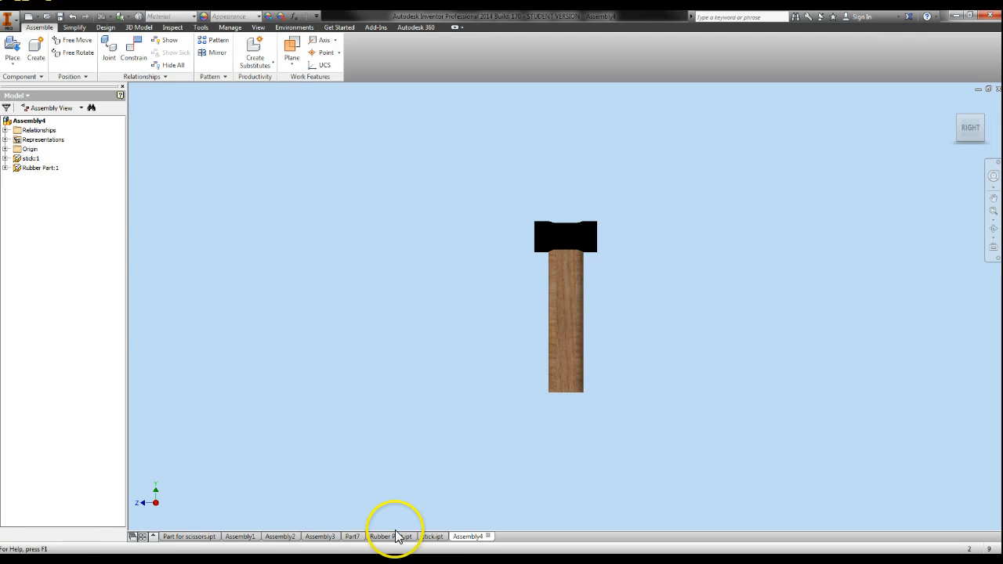
In stick.ipt, edit the extrusion's sketch and set the width of the rounded profile to 0.5 in
left_click(432, 536)
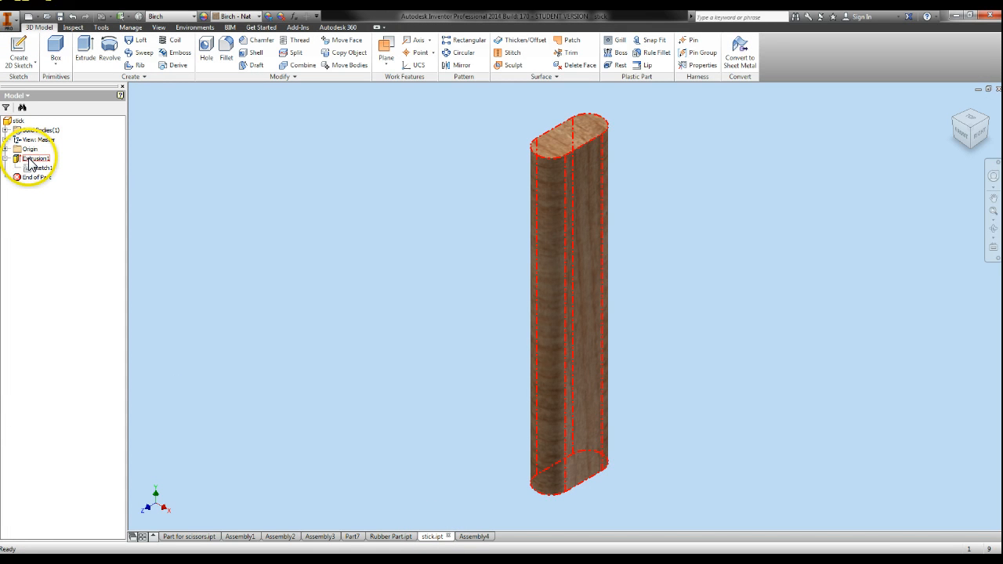
right_click(29, 161)
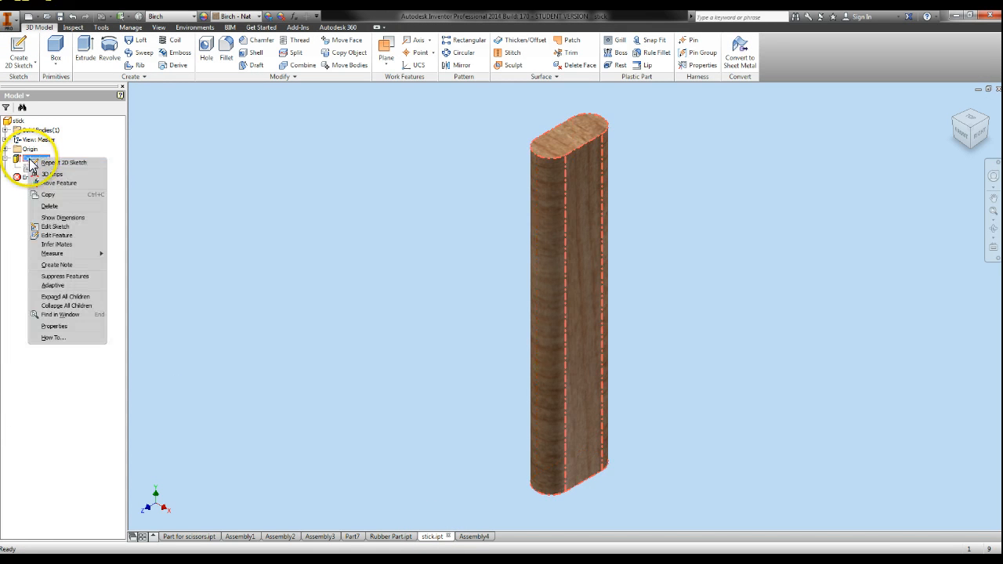
left_click(56, 226)
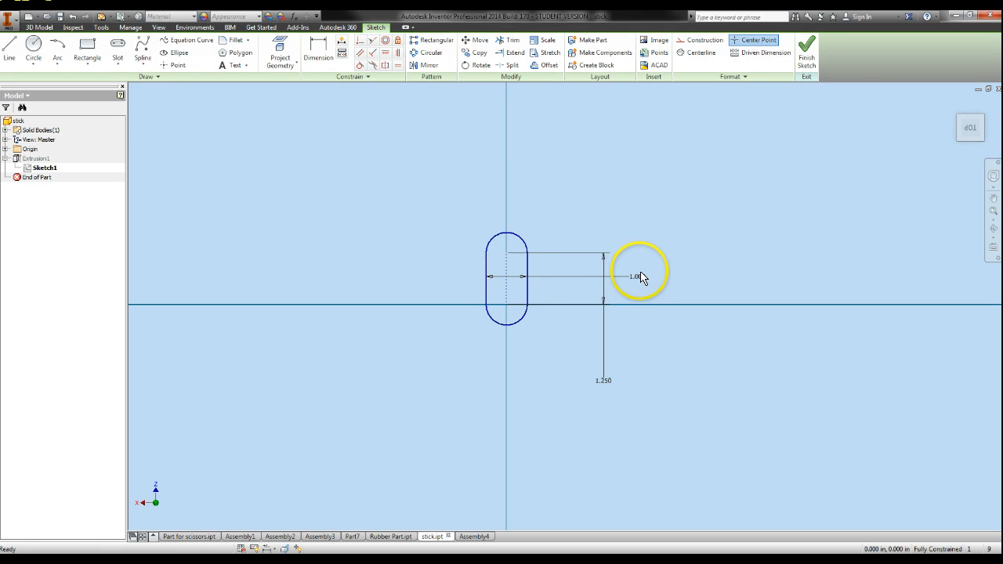
double_click(637, 277)
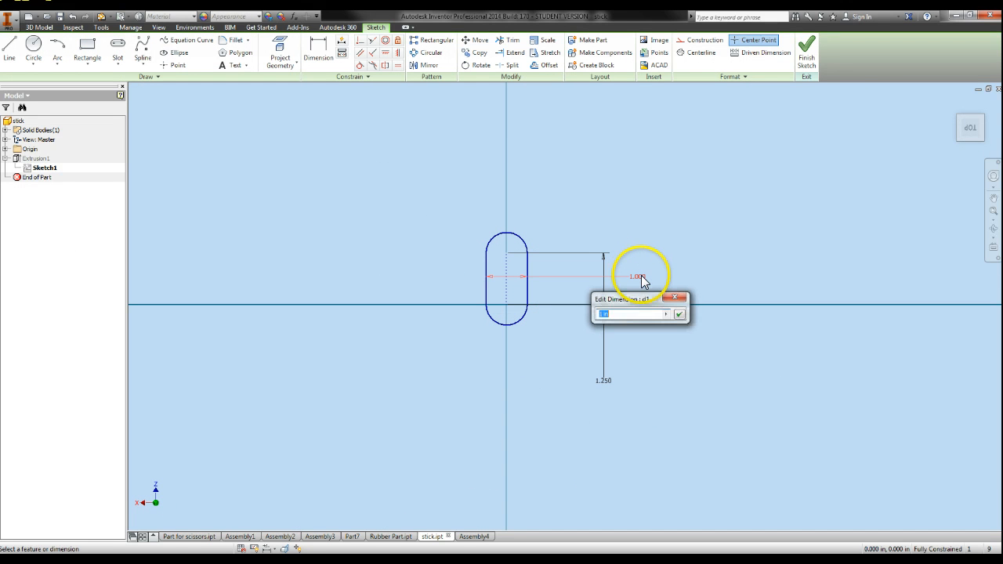
type(".5")
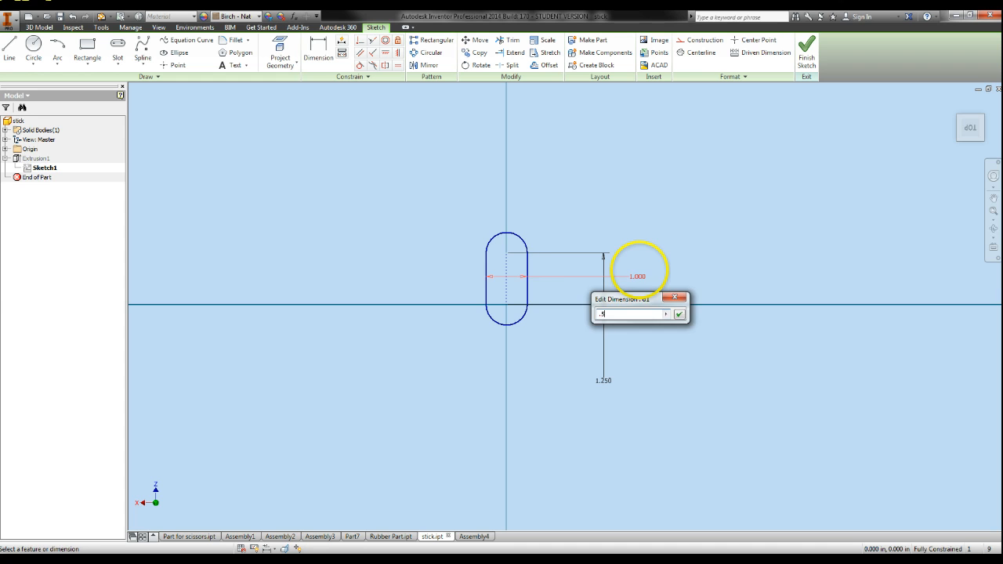
key("Return")
Set the stick profile's centre-to-centre length to 1 in and finish the sketch
double_click(605, 380)
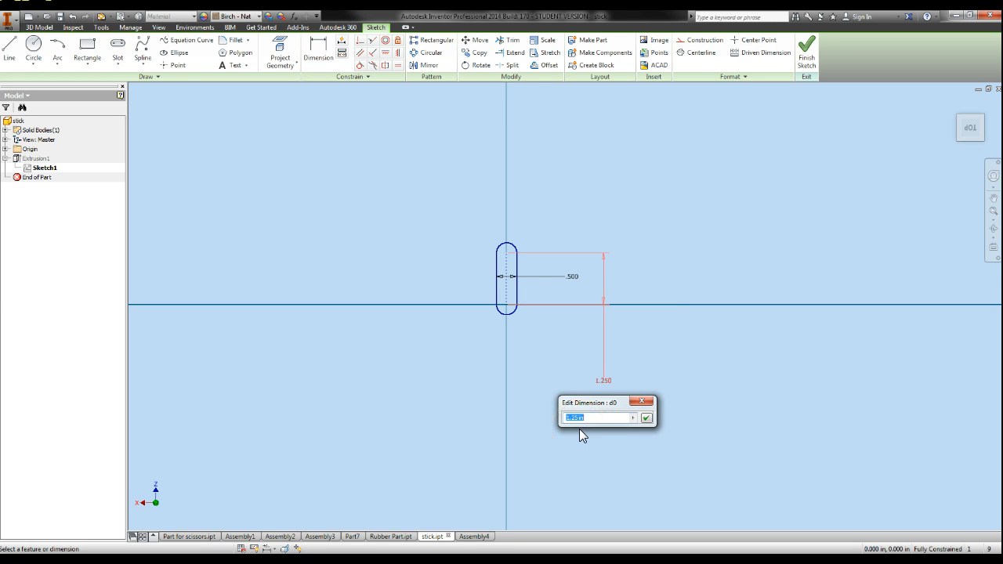
type("1")
key("Return")
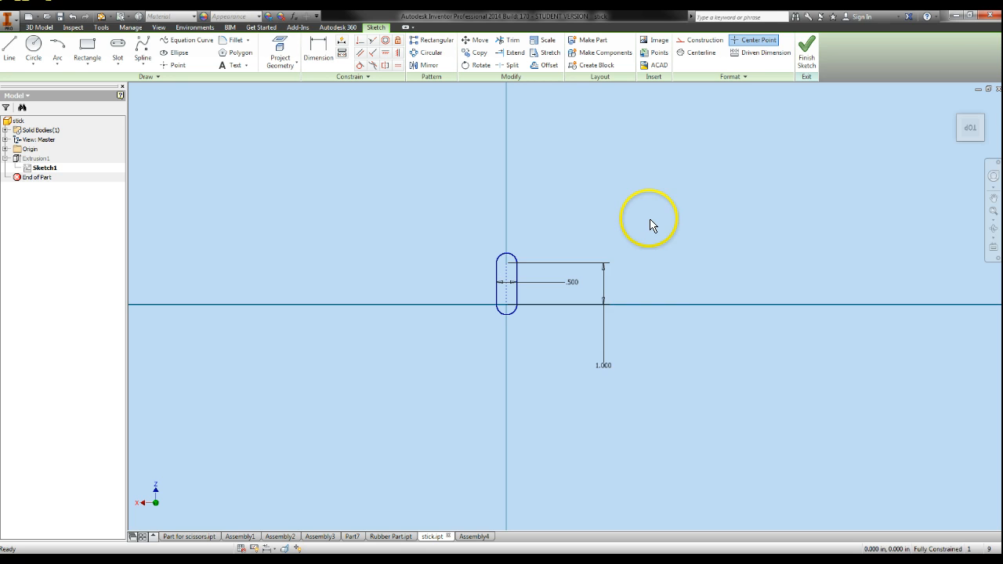
right_click(650, 225)
left_click(807, 62)
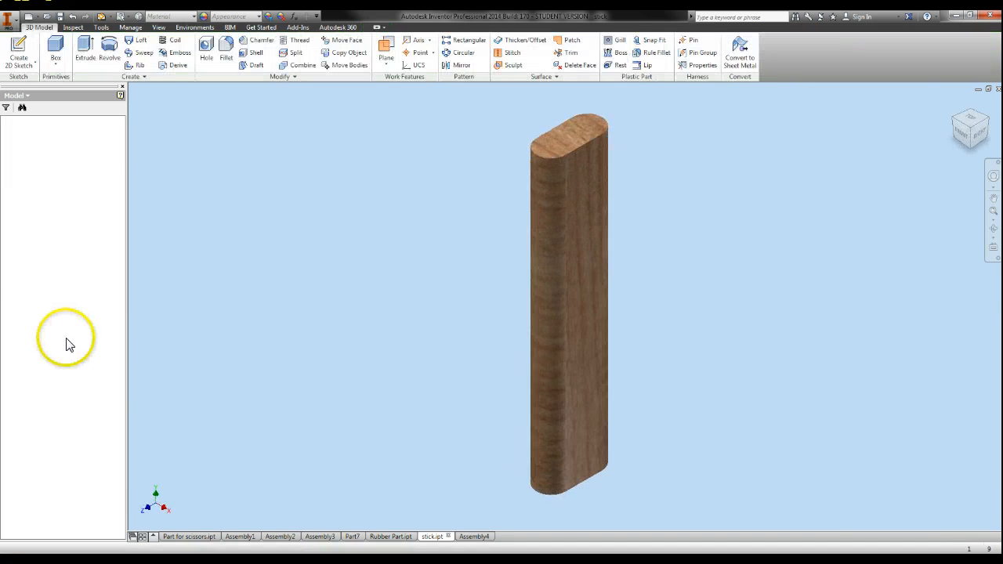
In Rubber Part.ipt, edit Extrusion1's Sketch1 and set the slot's centre-to-centre length to 1 in
left_click(472, 536)
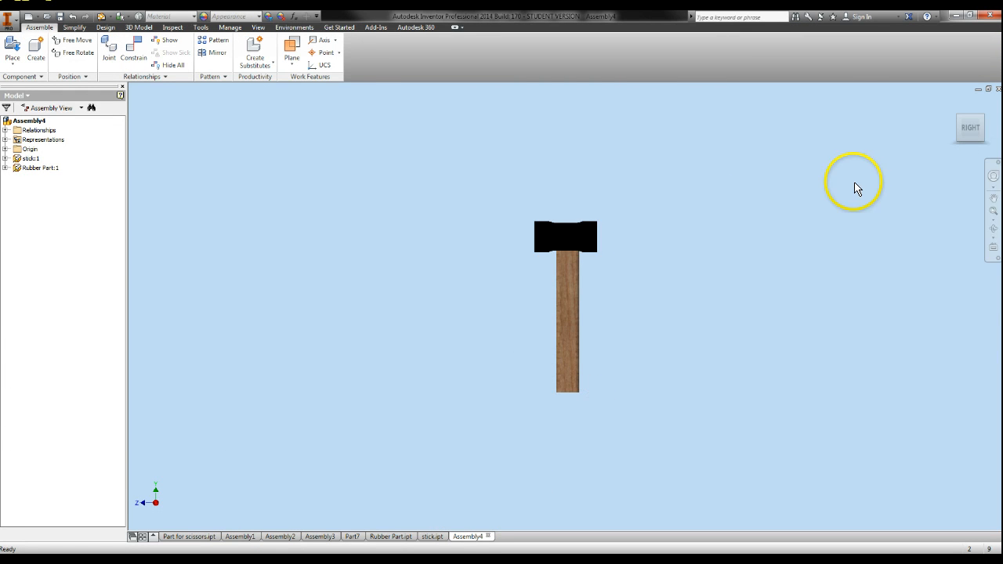
left_click(384, 537)
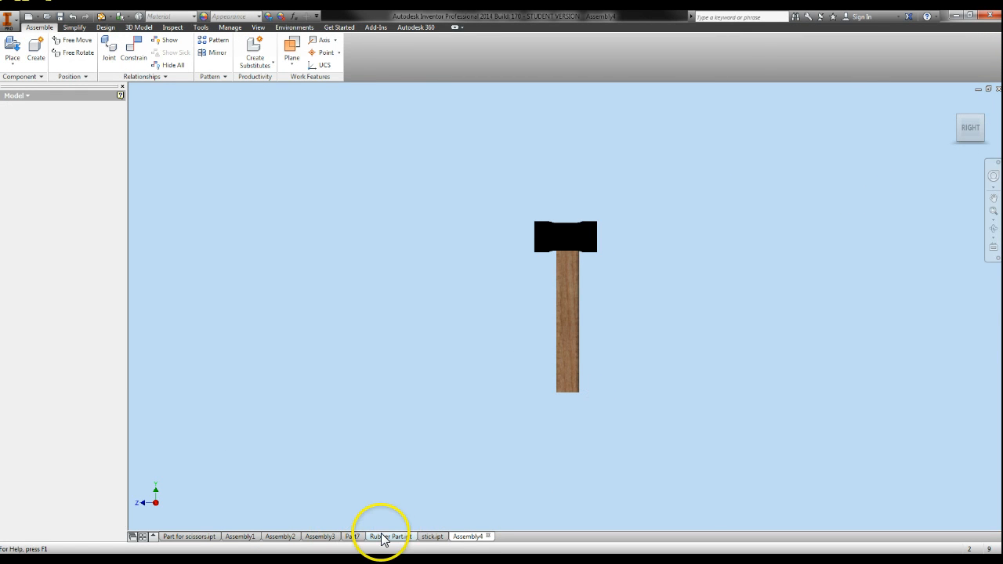
double_click(32, 169)
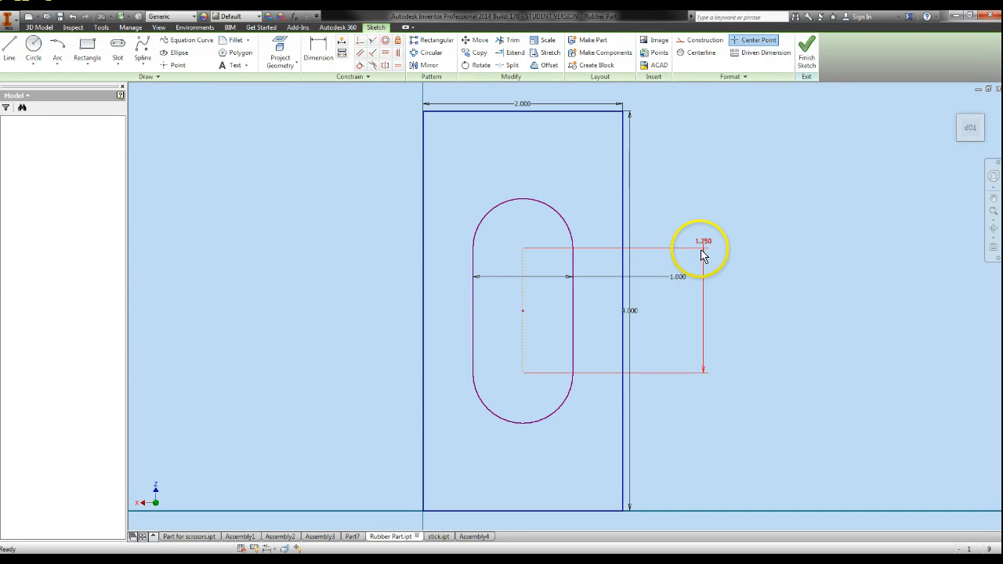
double_click(704, 251)
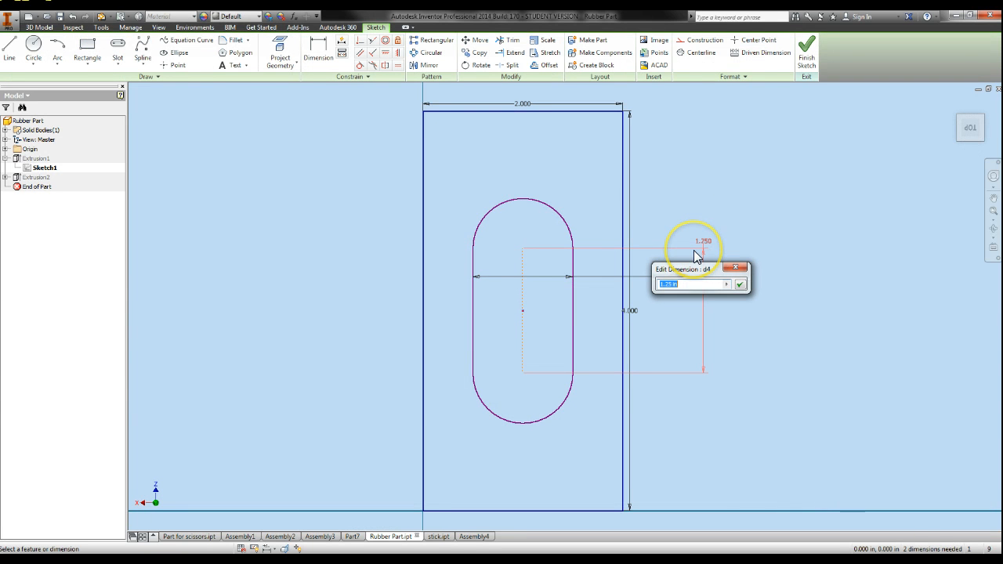
type("1")
key("Return")
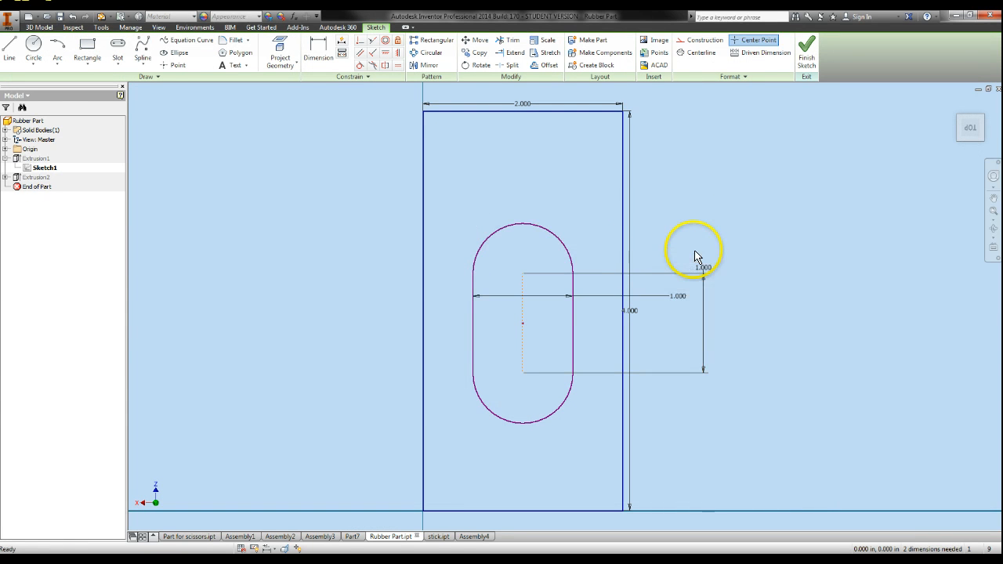
Set the slot's width to 0.5 in, move the slot to the middle of the rectangle and finish the sketch
double_click(673, 299)
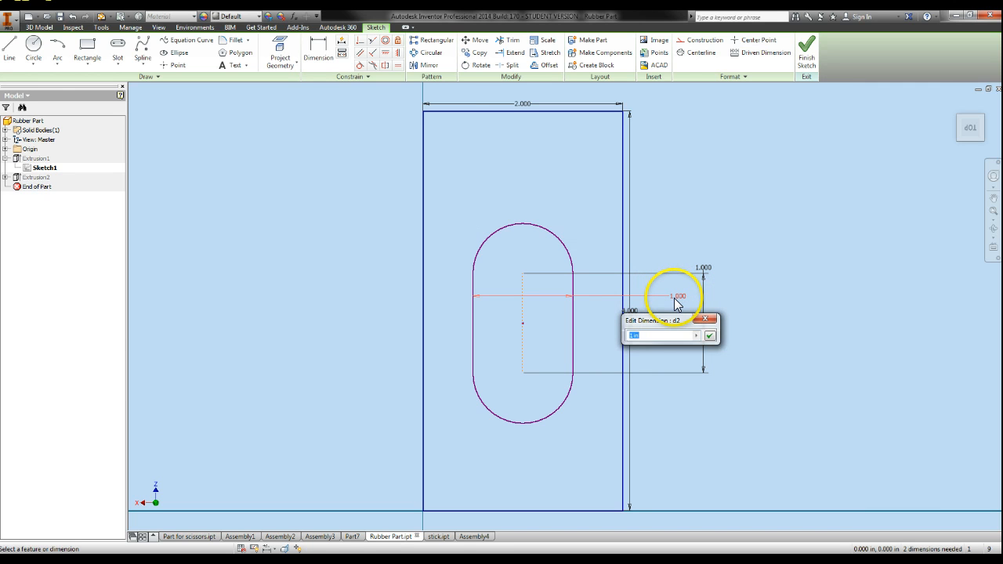
key("Return")
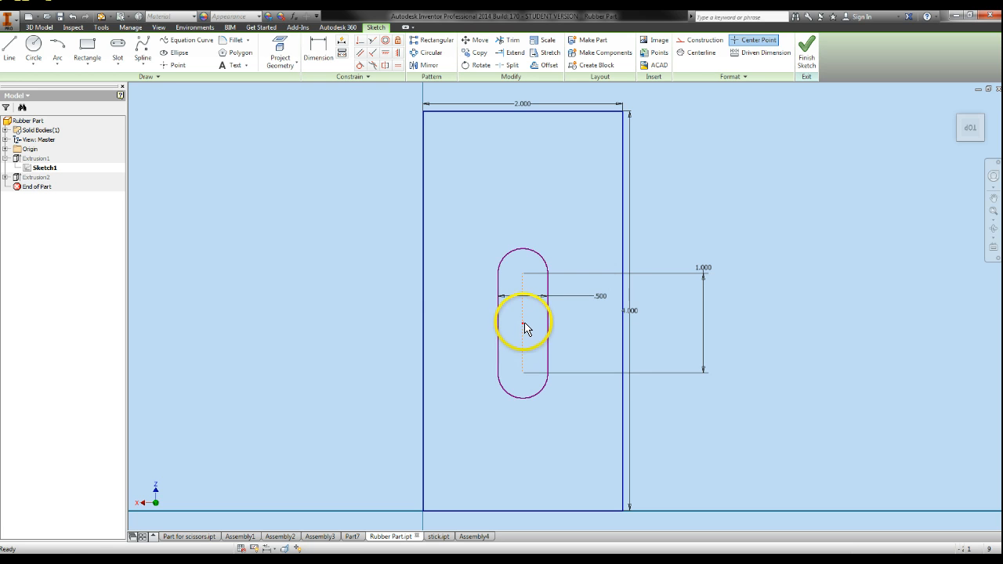
left_click_drag(525, 328, 529, 313)
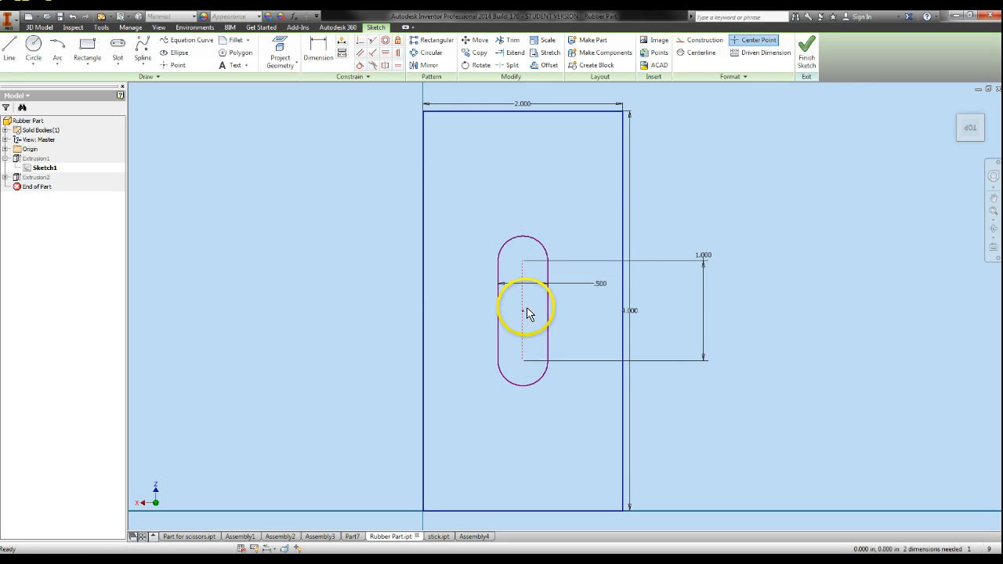
left_click(806, 50)
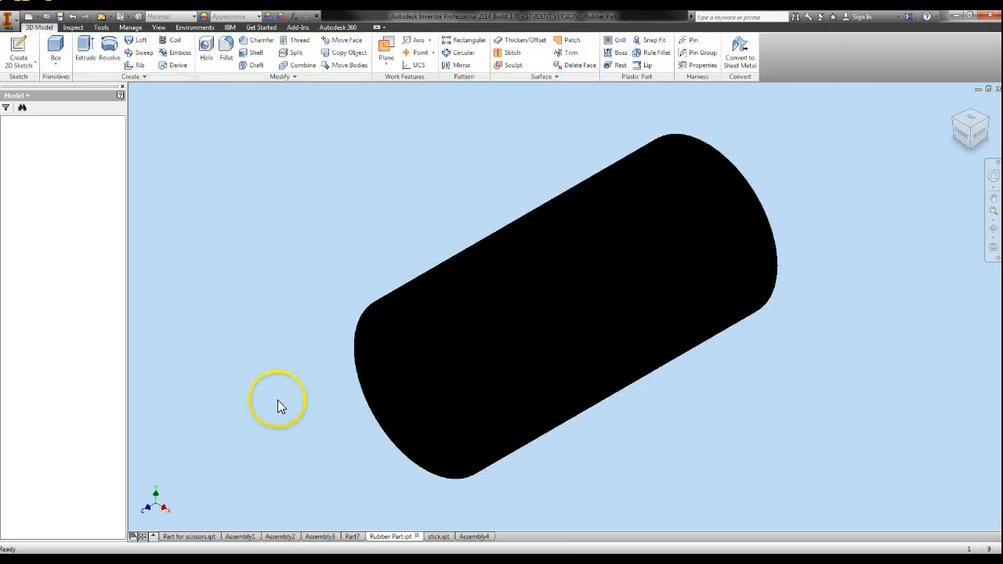
left_click(969, 140)
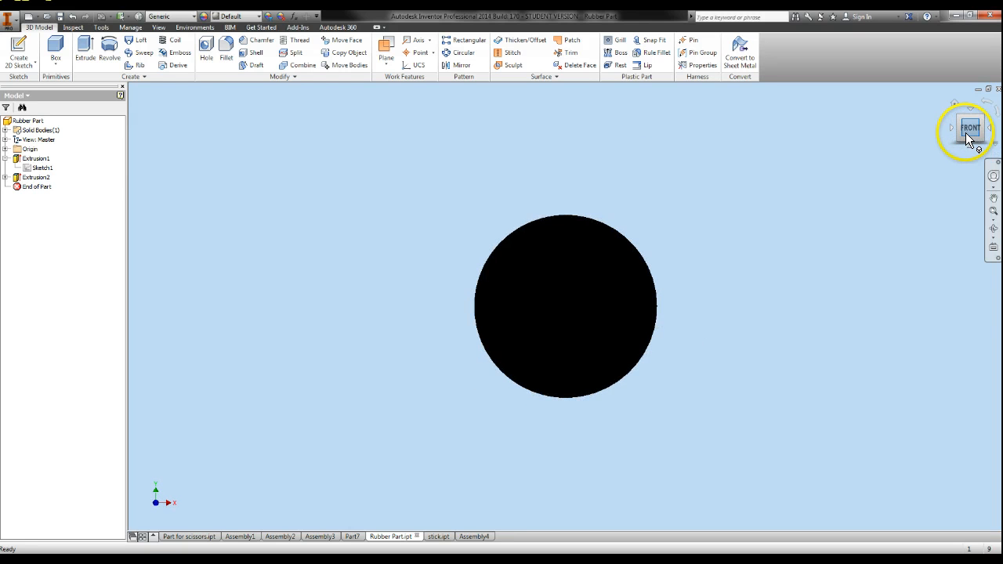
left_click(959, 128)
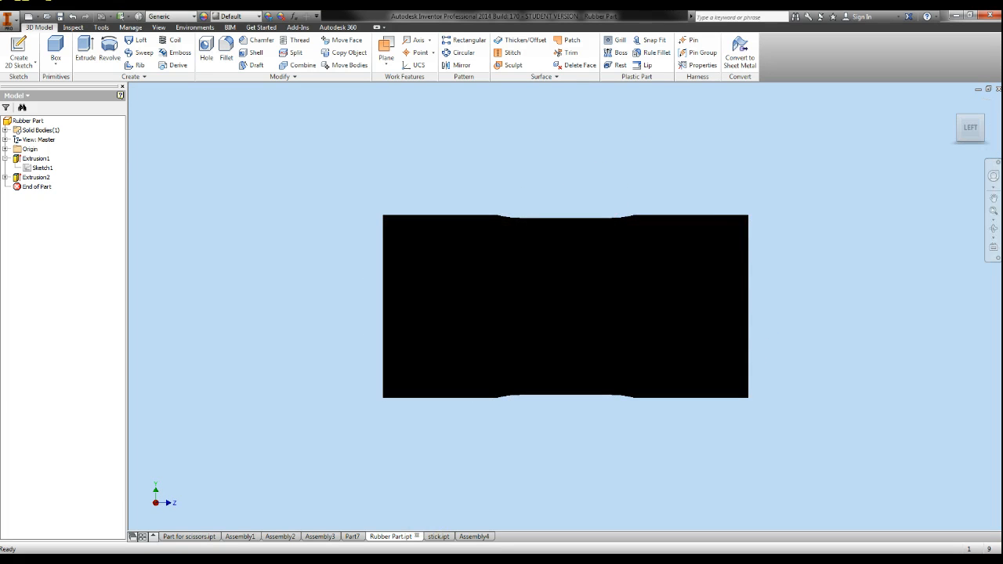
From the top view of Assembly4, try to shift the stick and the rubber part so the stick fills the slot
left_click(474, 538)
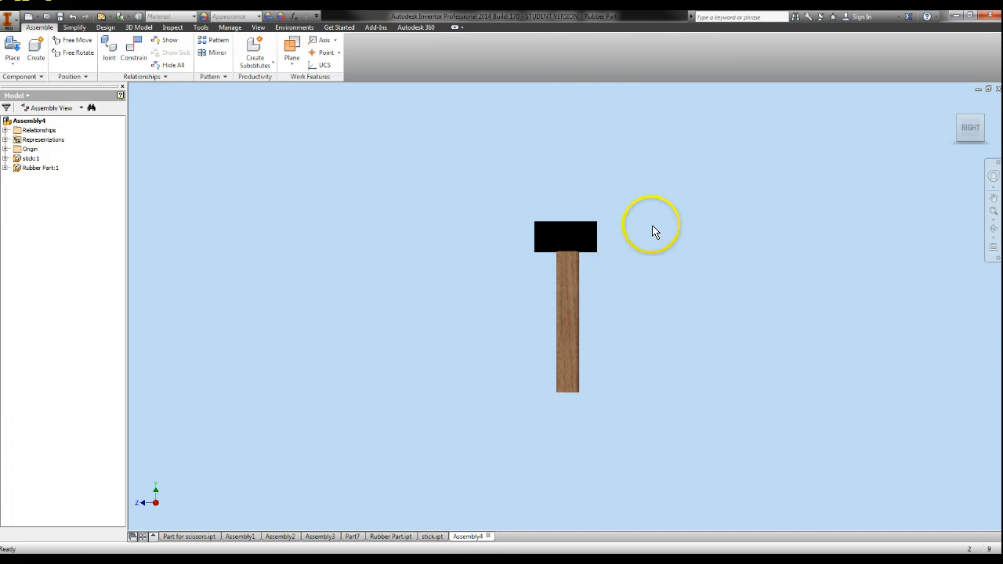
left_click(972, 112)
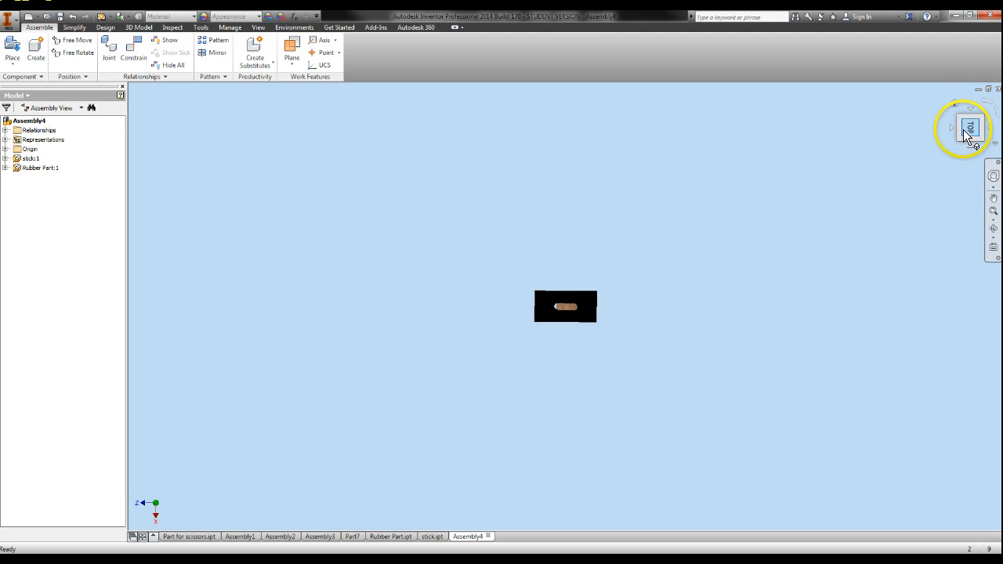
left_click(587, 312)
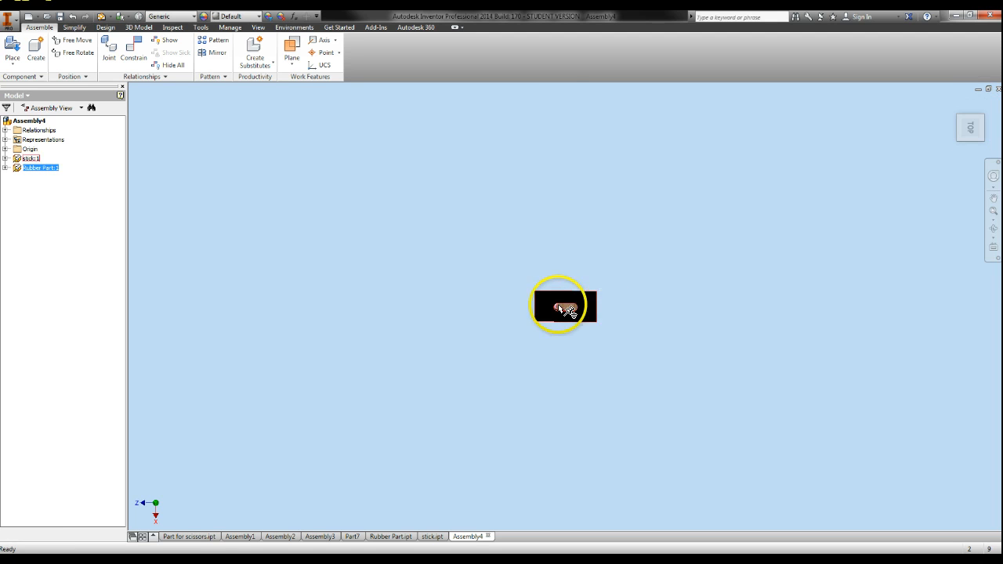
left_click(572, 307)
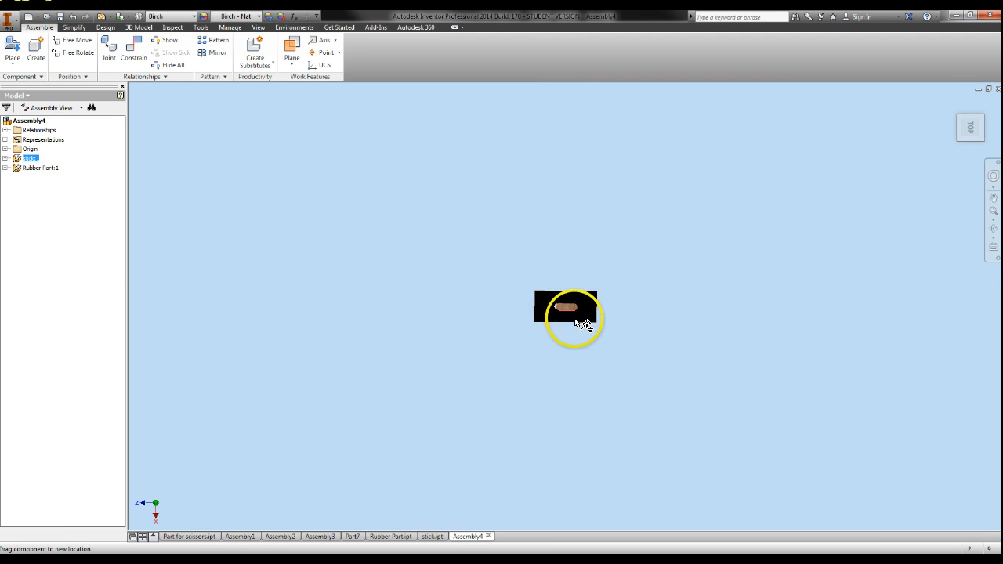
left_click_drag(574, 320, 576, 330)
scroll(569, 316, "up", 3)
scroll(564, 316, "down", 6)
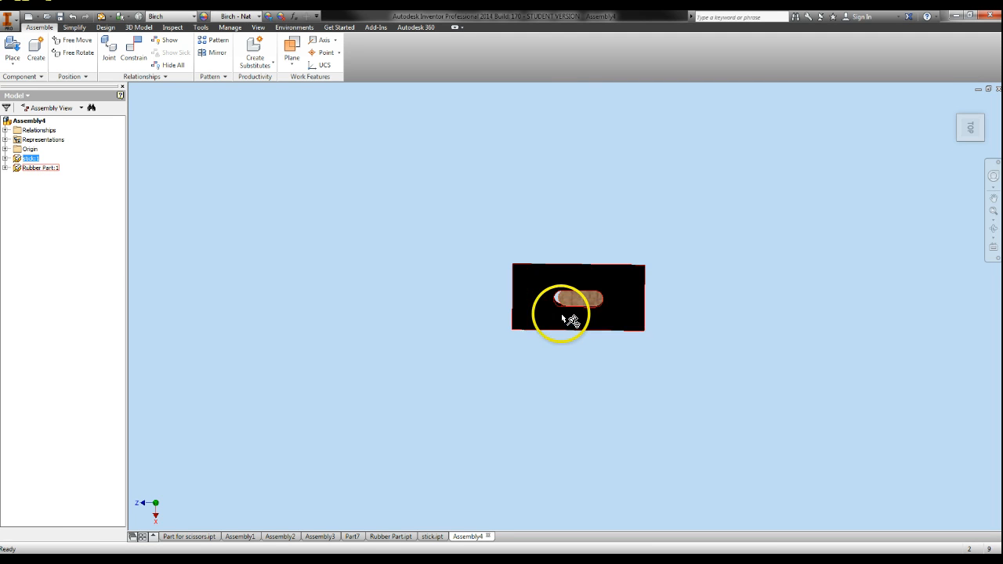
scroll(564, 318, "down", 3)
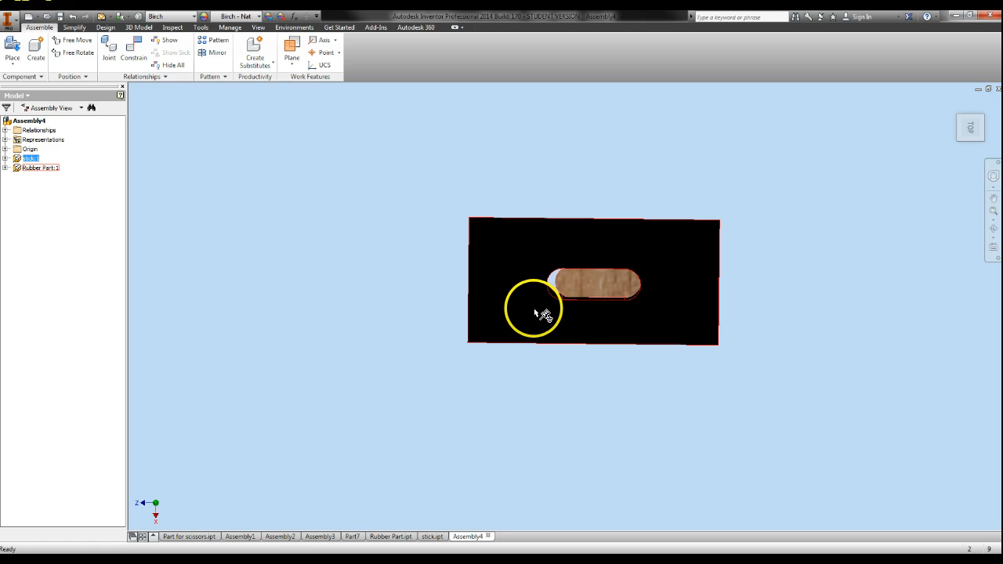
left_click(541, 314)
left_click_drag(539, 314, 561, 318)
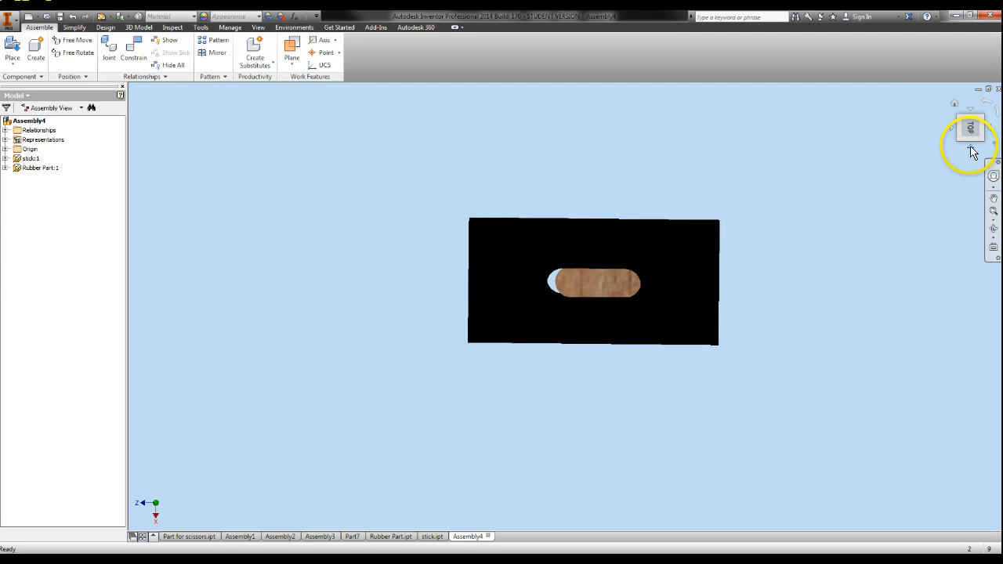
Check Assembly4 from the side and at an angle, and compare it with the rubber mallet reference photo in Chrome
left_click(971, 148)
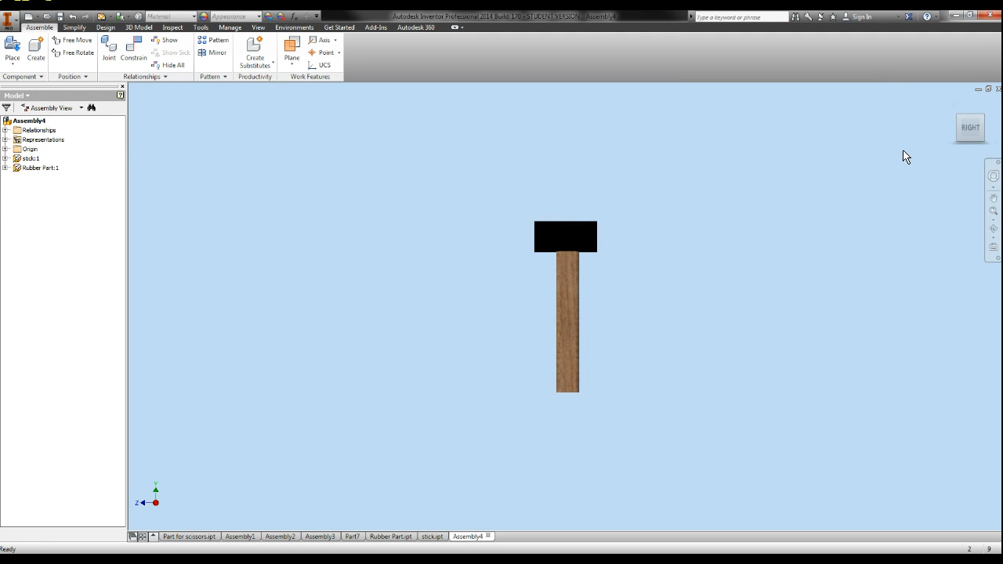
left_click(965, 135)
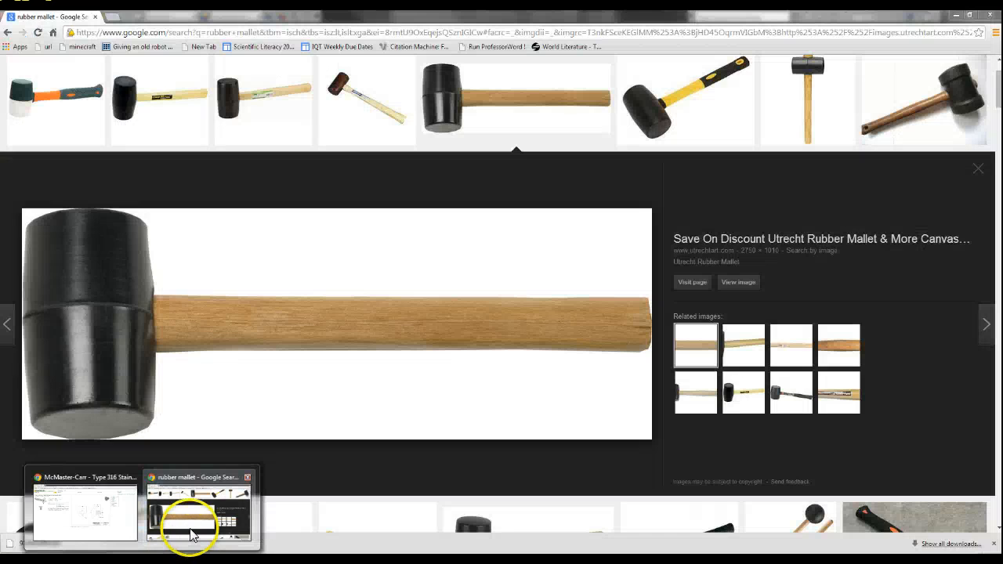
left_click(180, 526)
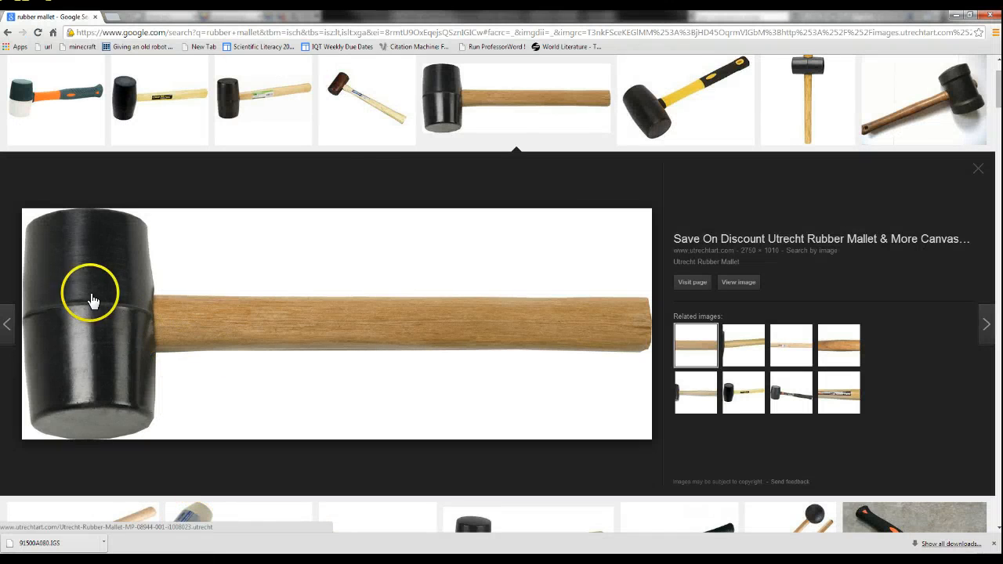
scroll(531, 173, "up", 2)
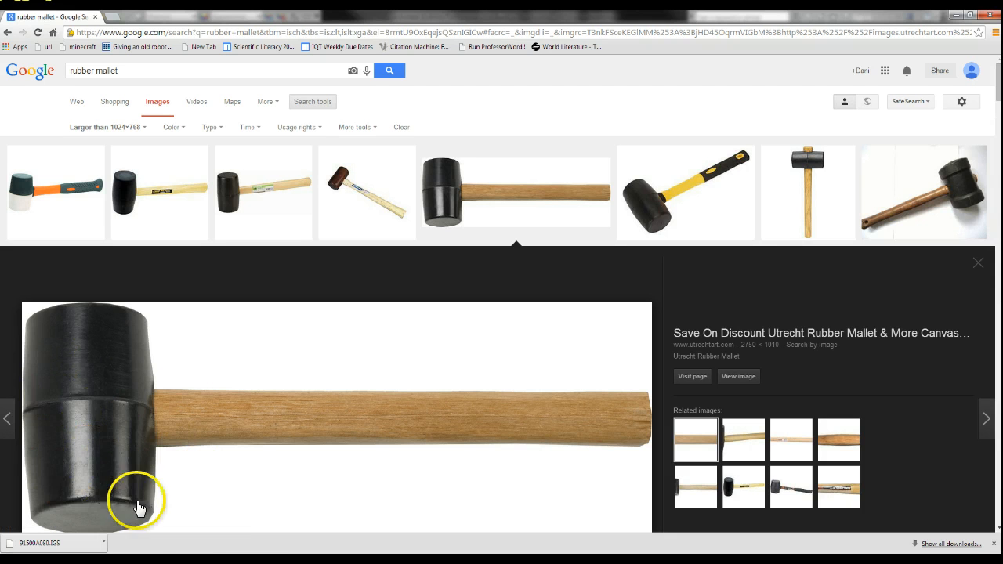
left_click(237, 559)
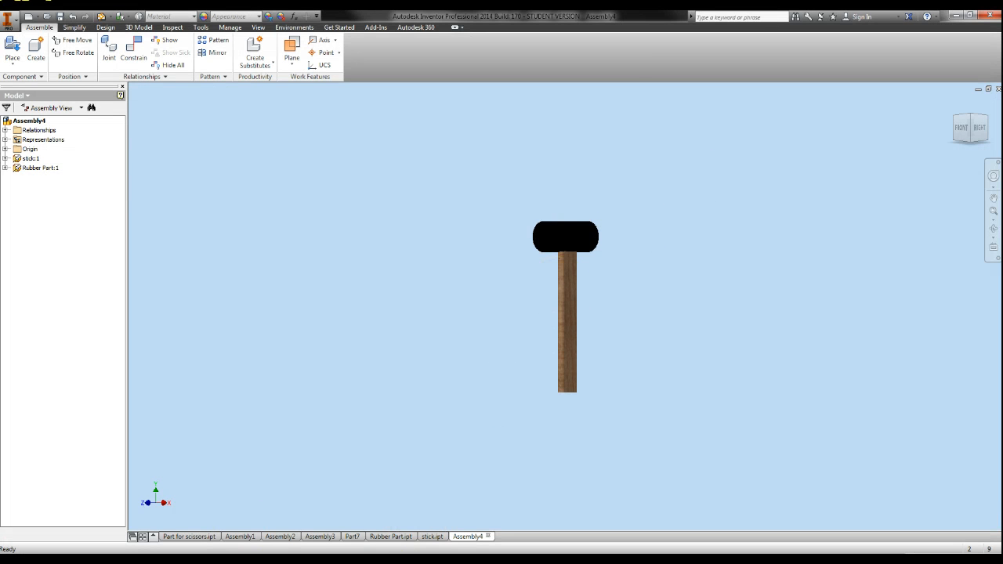
mouse_move(206, 560)
key("alt")
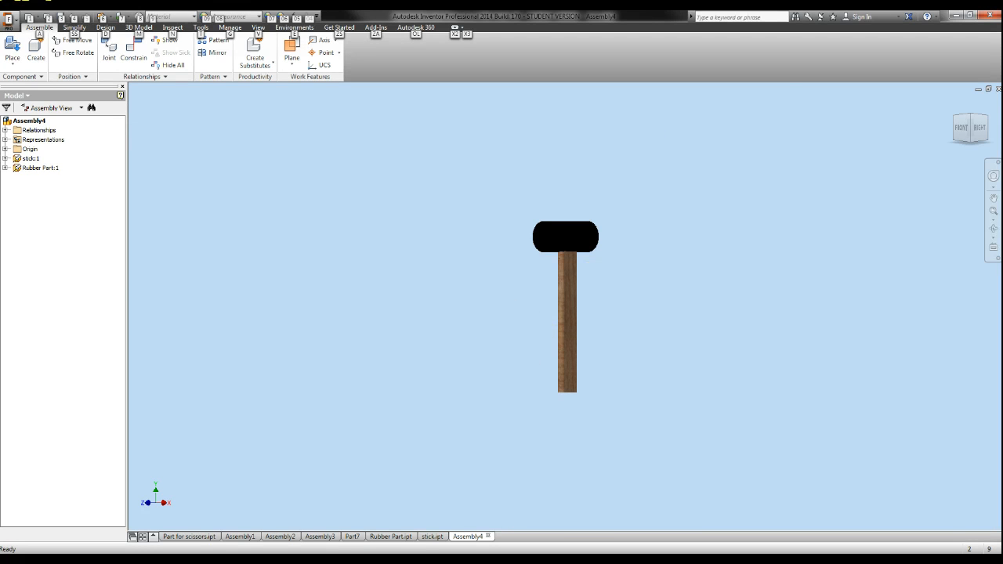
left_click(234, 559)
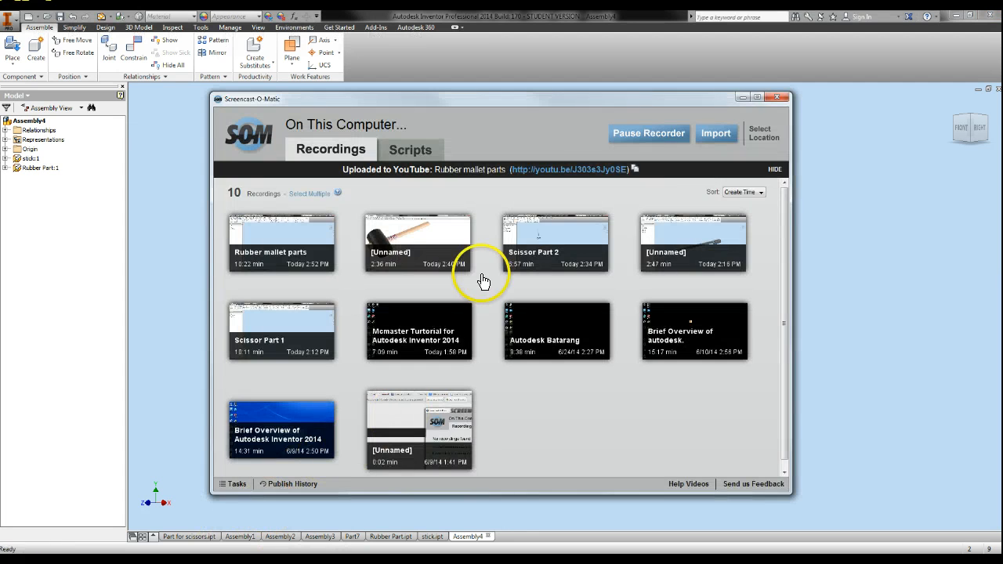
left_click(743, 96)
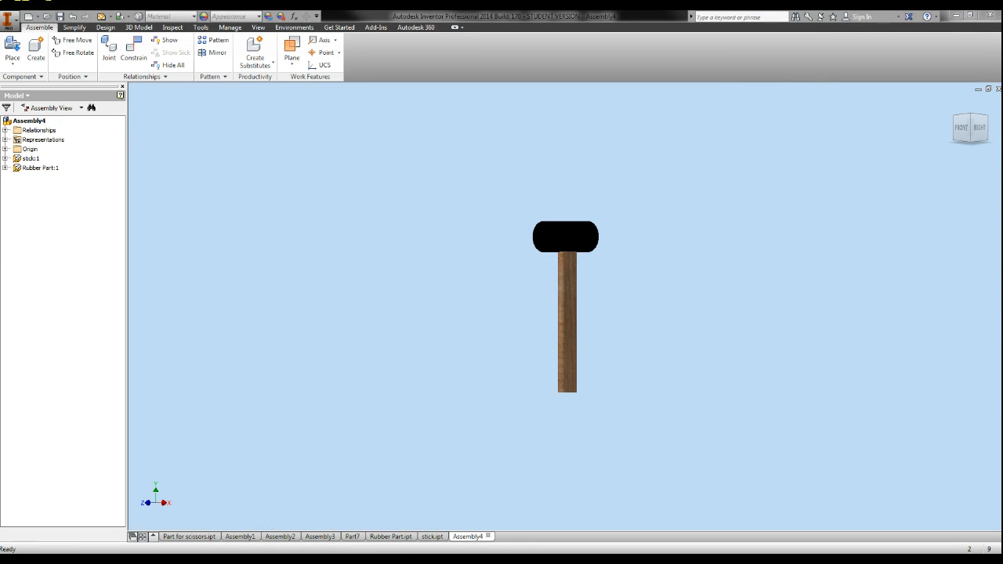
Minimize Inventor and both Chrome windows to reveal the desktop
left_click(955, 15)
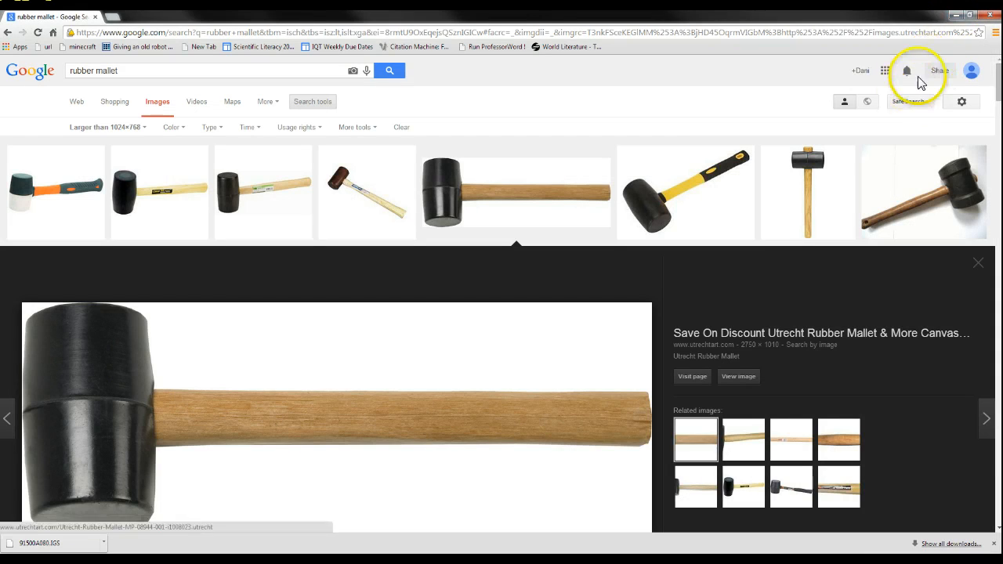
left_click(955, 15)
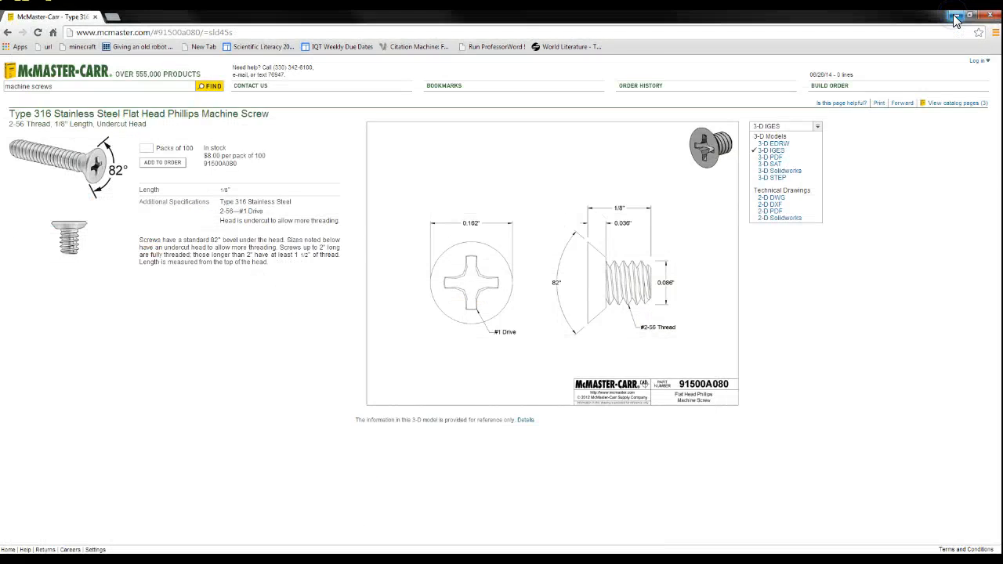
left_click(952, 16)
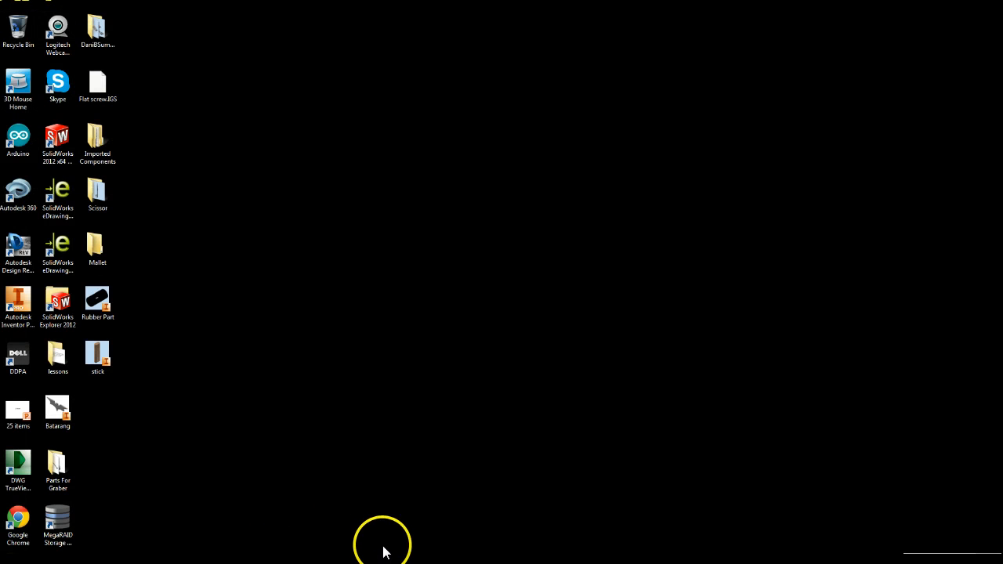